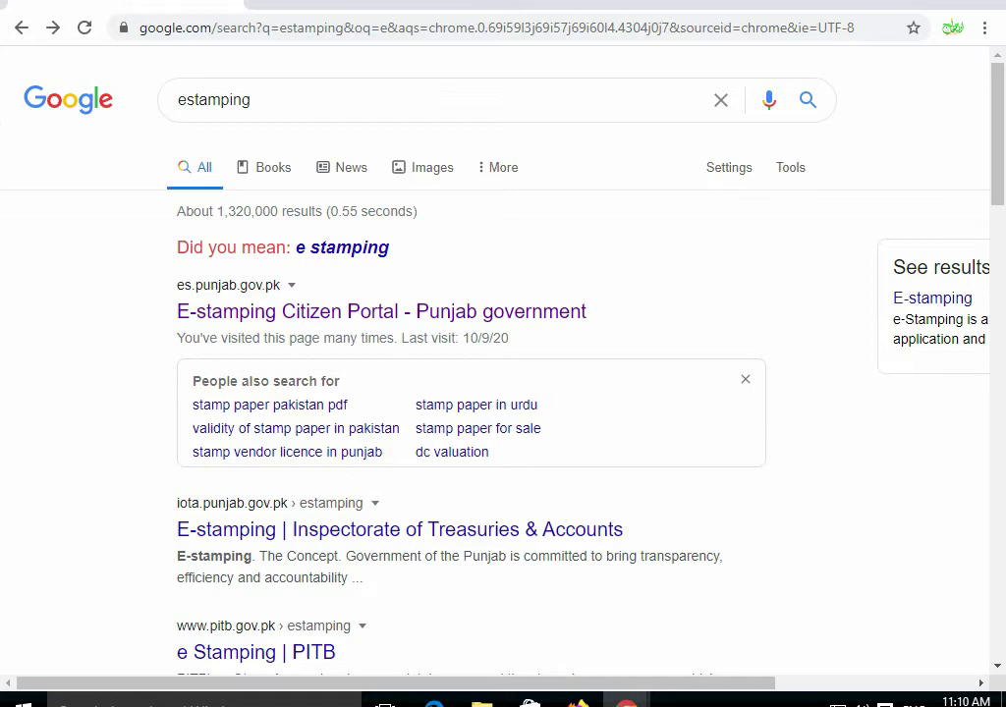
# - Open the e-Stamping Citizen Portal, choose Challan Form No. 32-A and agree to the disclaimer
pyautogui.click(472, 312)
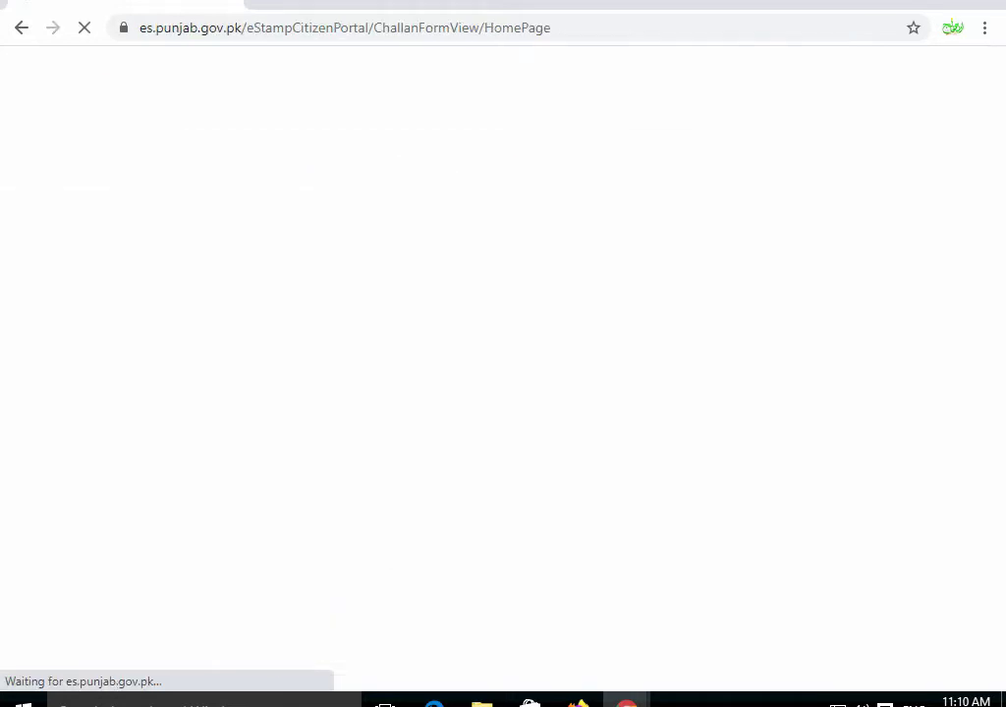
pyautogui.scroll(-2, 503, 373)
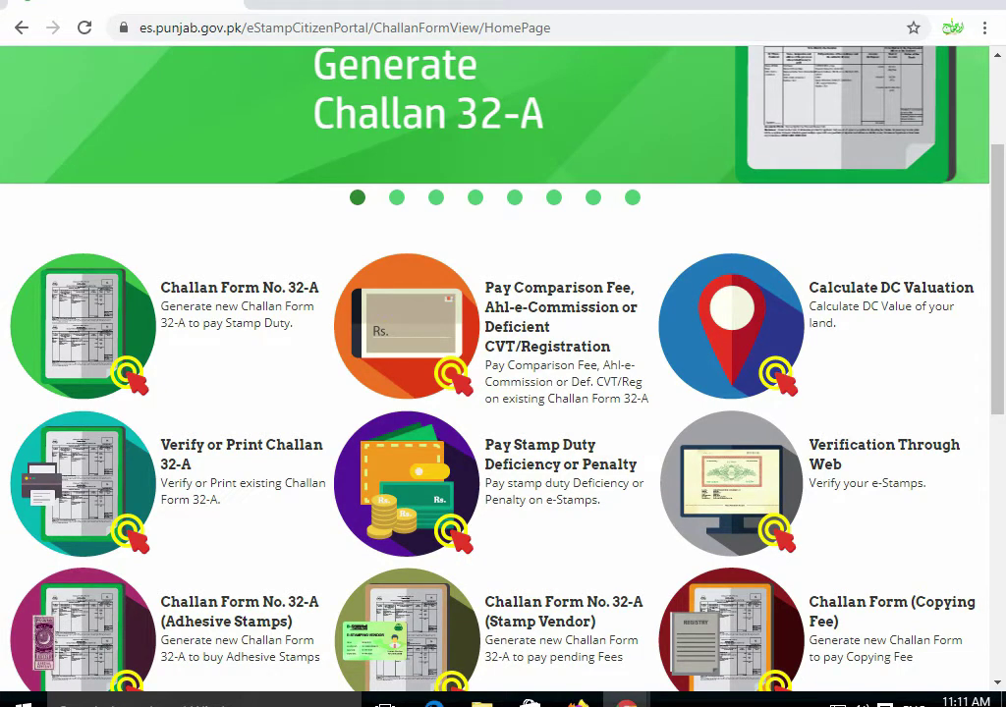
pyautogui.click(84, 324)
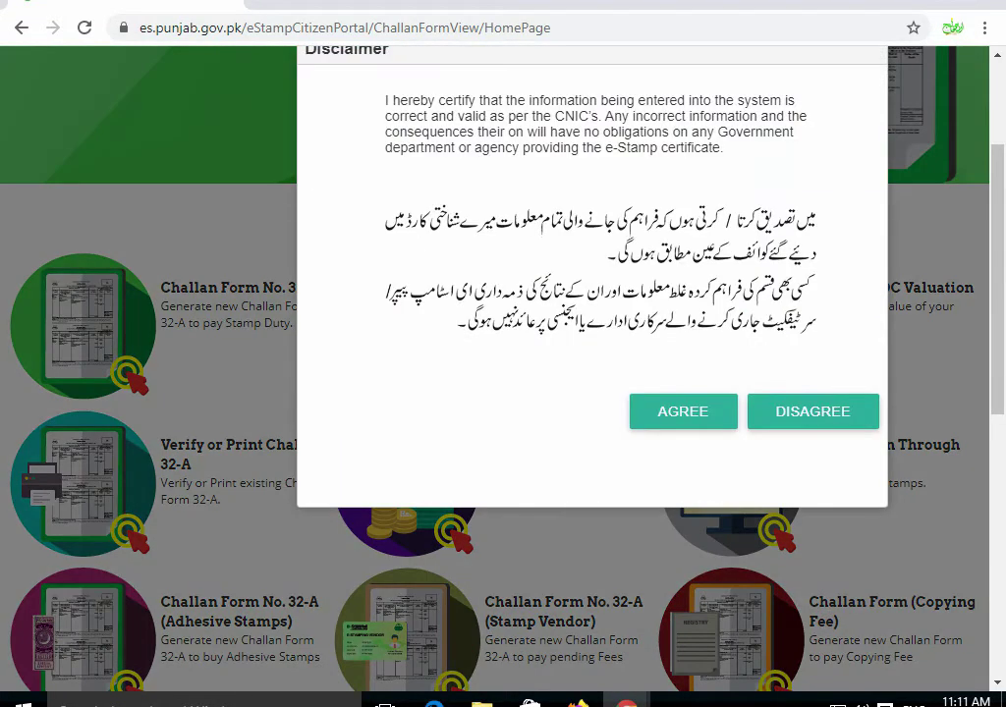
pyautogui.scroll(1, 503, 373)
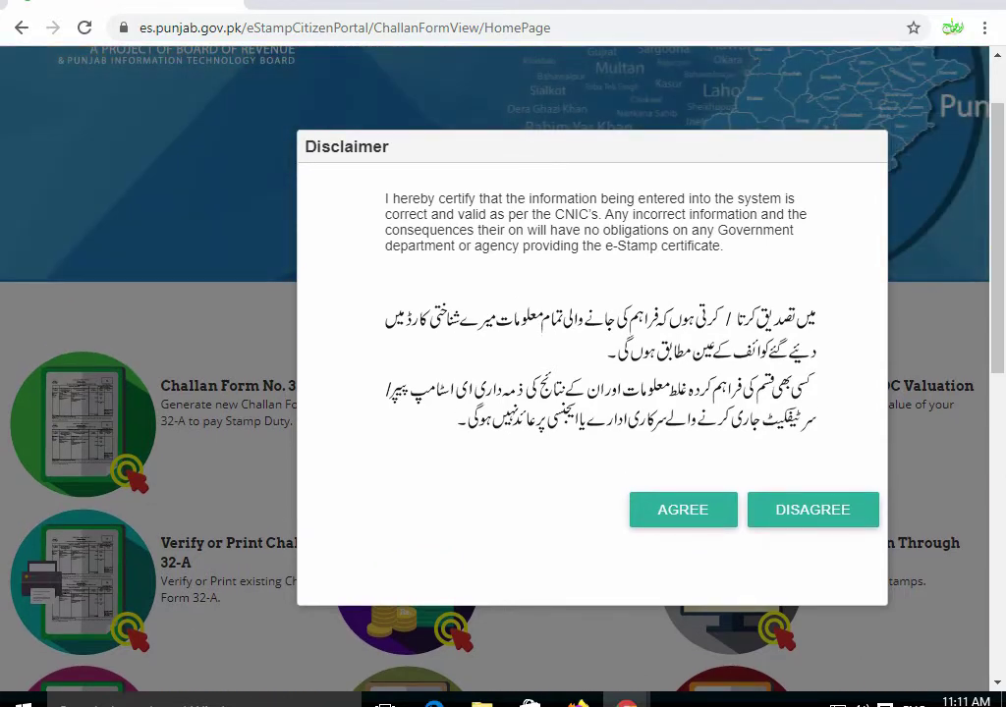
pyautogui.click(682, 508)
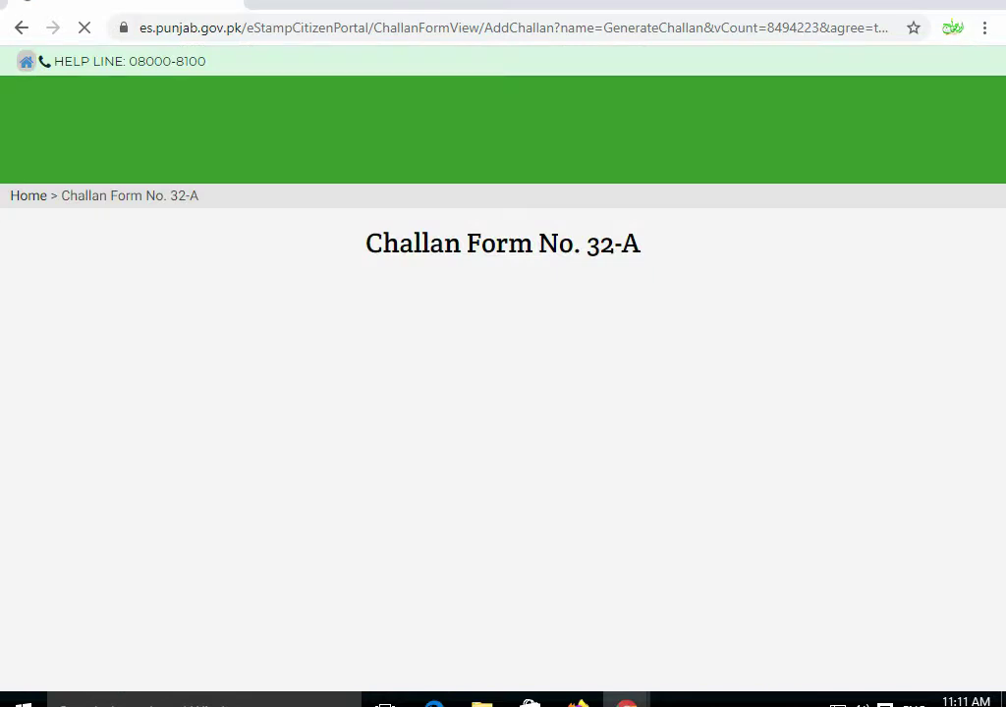
pyautogui.scroll(-2, 503, 393)
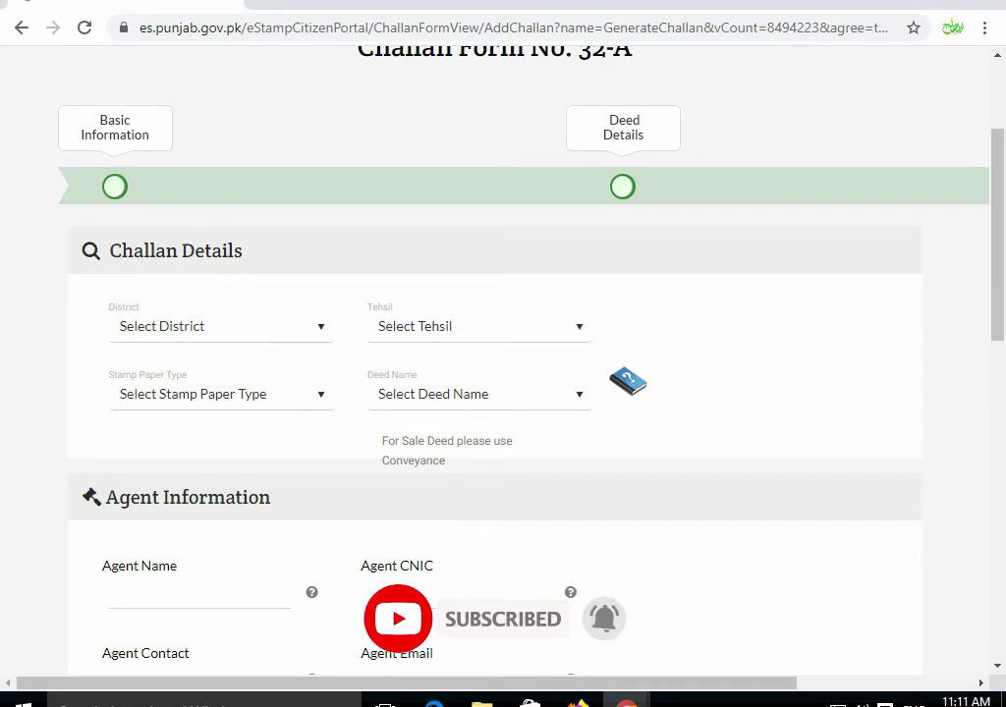
# - Set District to Sialkot, Tehsil to Sambrial and Stamp Paper Type to Non-Judicial
pyautogui.click(221, 326)
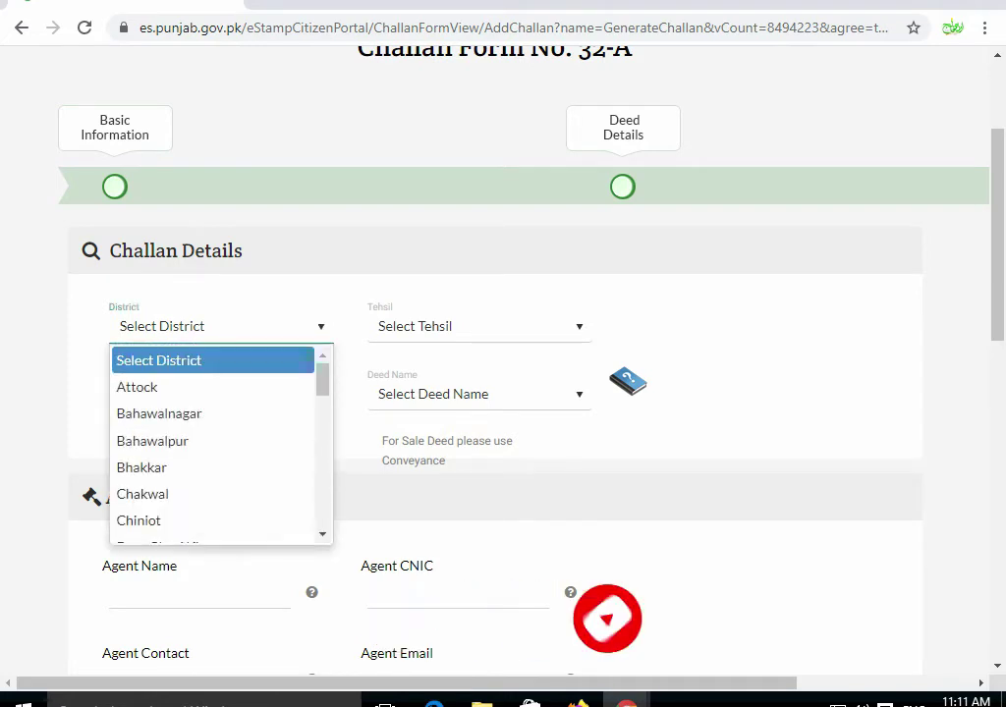
pyautogui.write('sialkot')
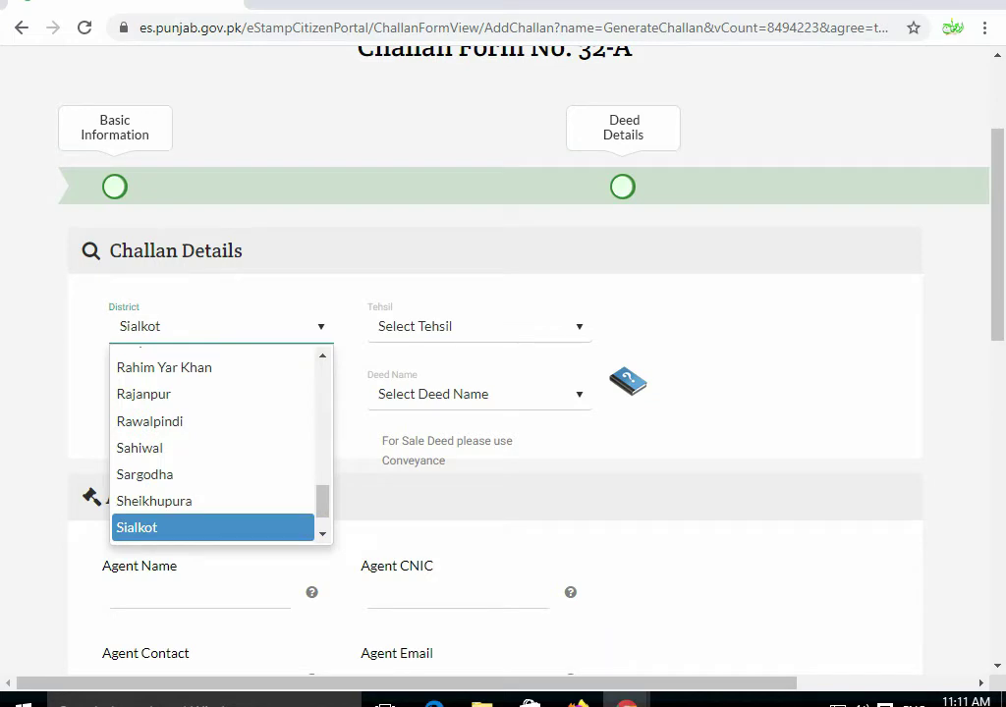
pyautogui.press('Return')
pyautogui.press('Tab')
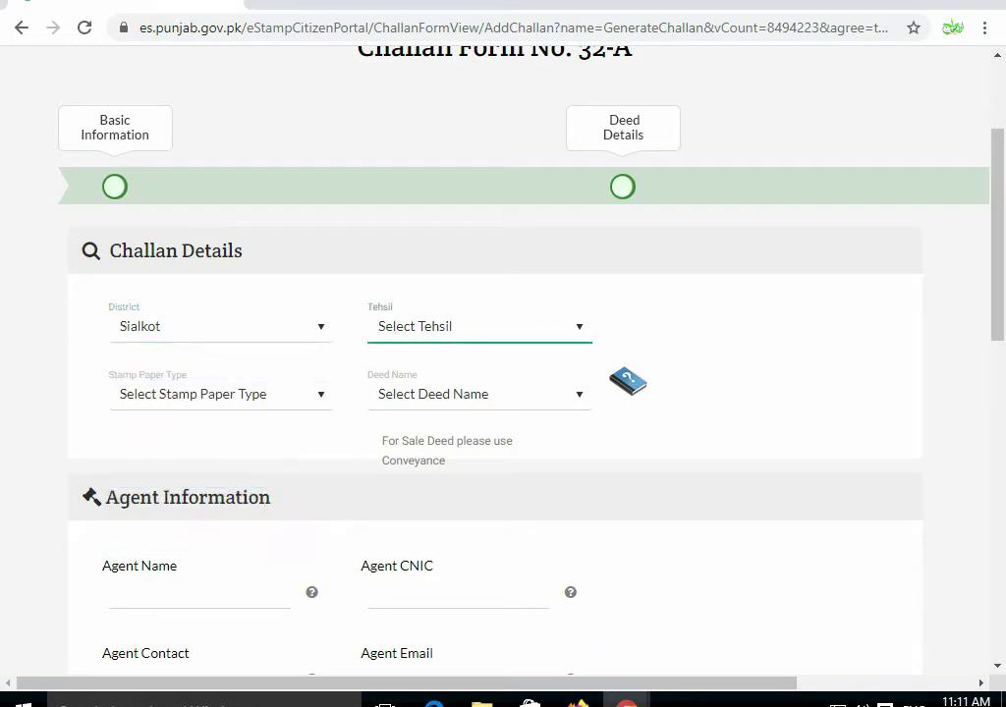
pyautogui.press('s')
pyautogui.press('Tab')
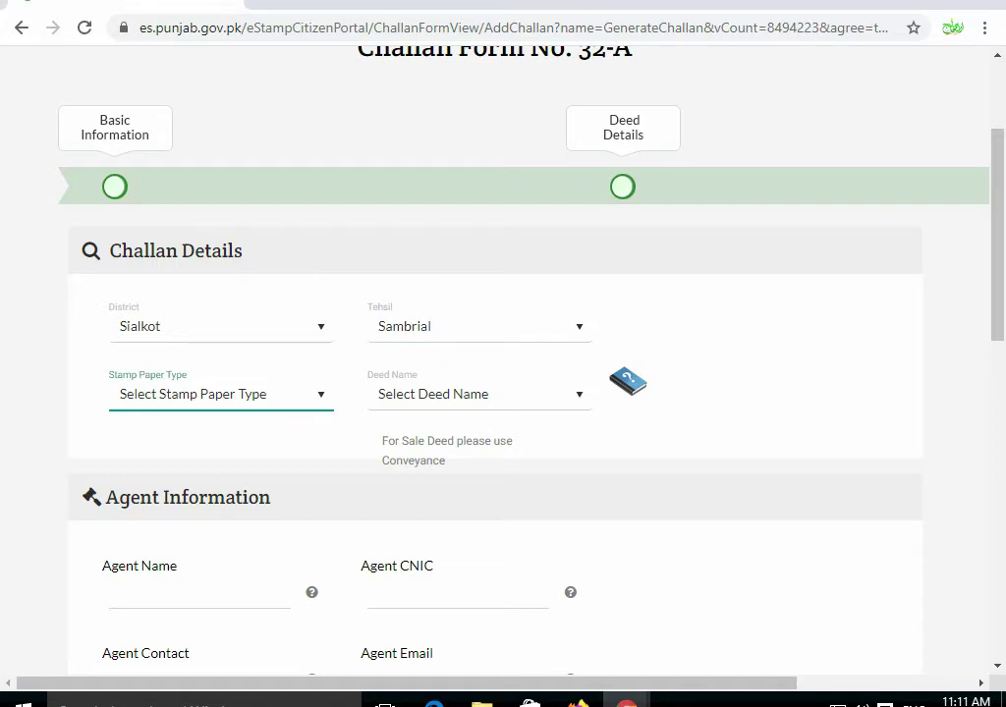
pyautogui.hotkey('alt', 'Down')
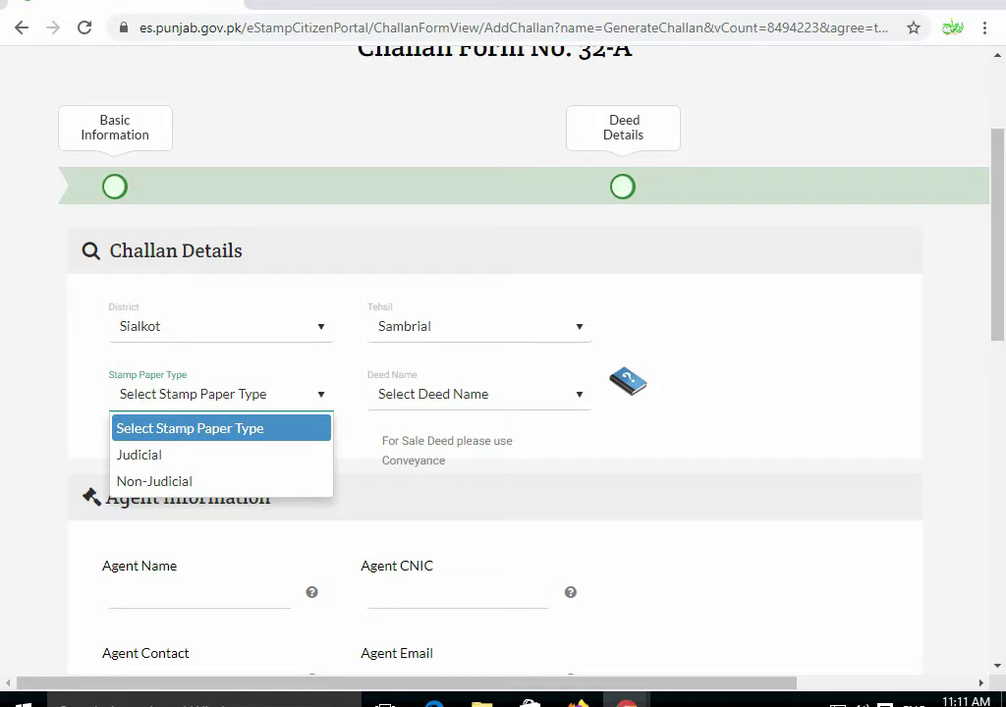
pyautogui.press('Down')
pyautogui.press('Down')
pyautogui.press('Return')
# - Browse the Deed Name list and bring up the deeds and duties reference table
pyautogui.press('Tab')
pyautogui.press('Tab')
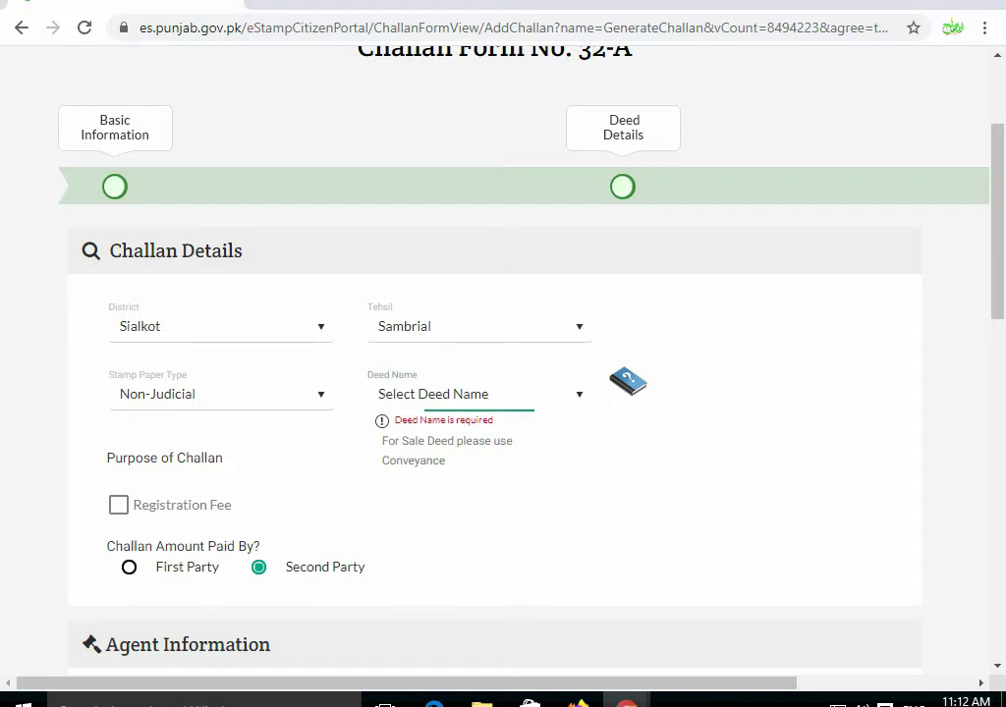
pyautogui.hotkey('alt', 'Down')
pyautogui.scroll(-10, 478, 511)
pyautogui.scroll(1, 479, 511)
pyautogui.press('Tab')
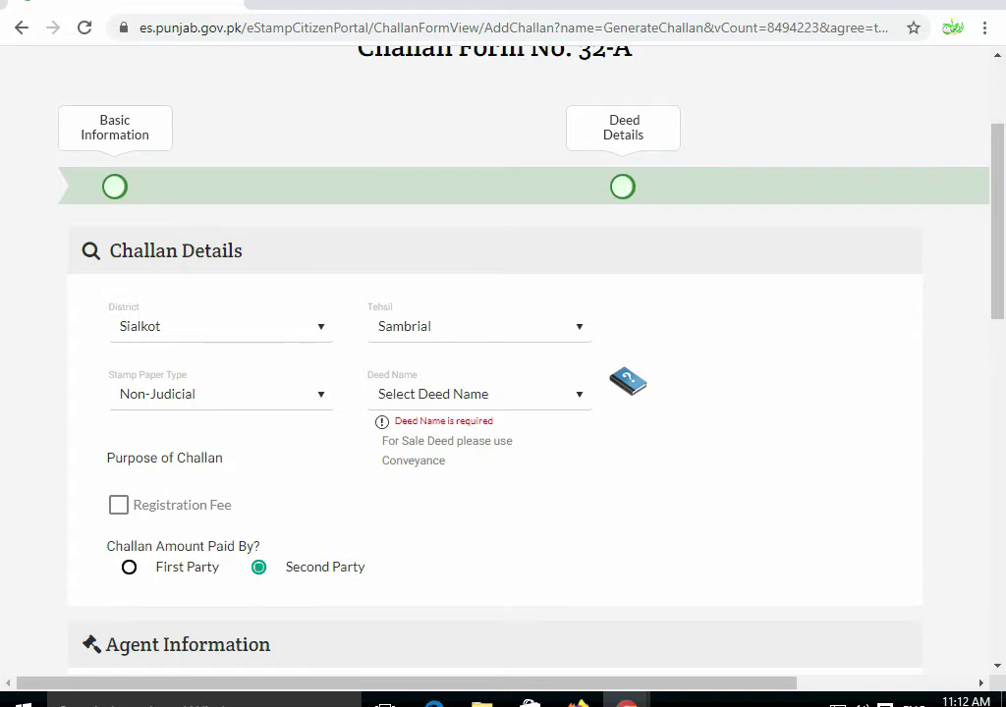
pyautogui.press('Return')
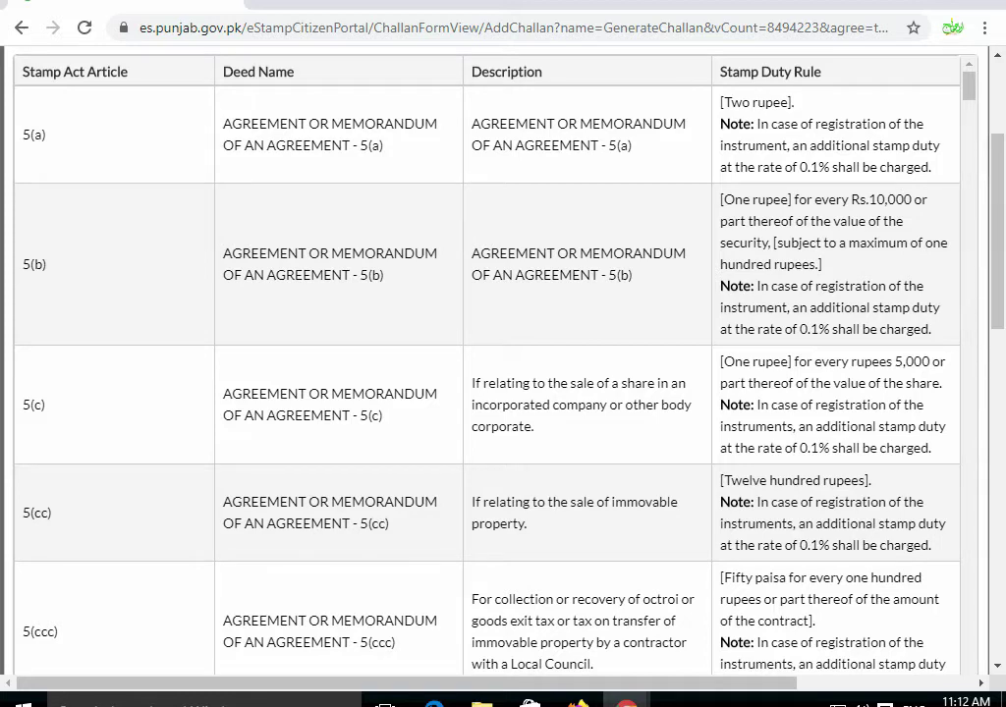
# - Highlight the CONTRACT - 22A(a)(i) row in the Deeds table, then close the table
pyautogui.scroll(-10, 487, 363)
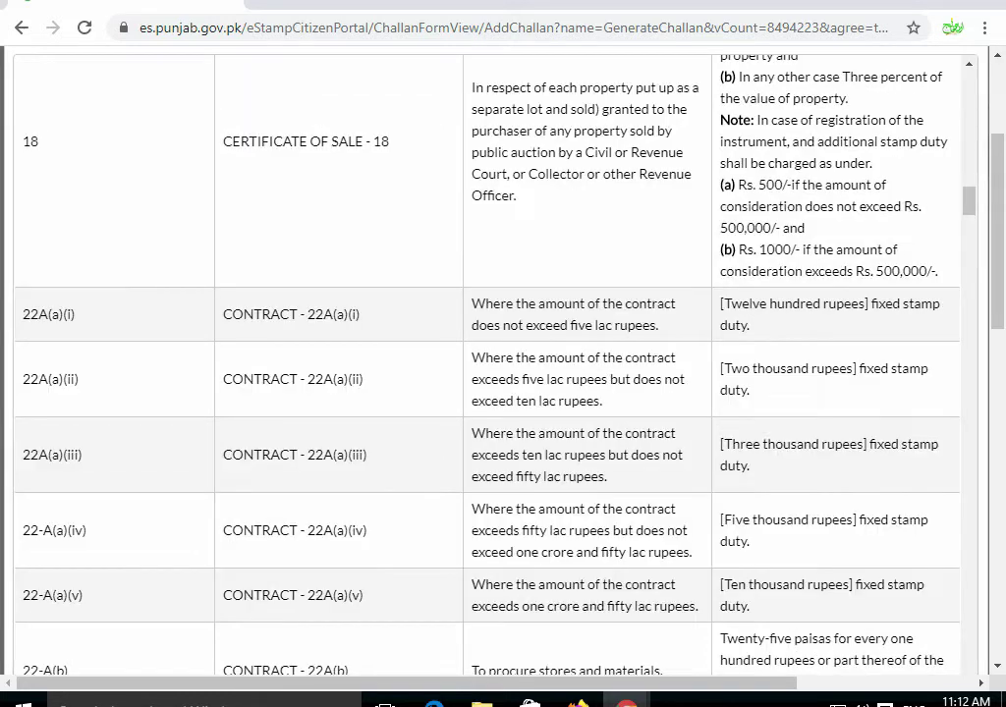
pyautogui.scroll(-1, 487, 364)
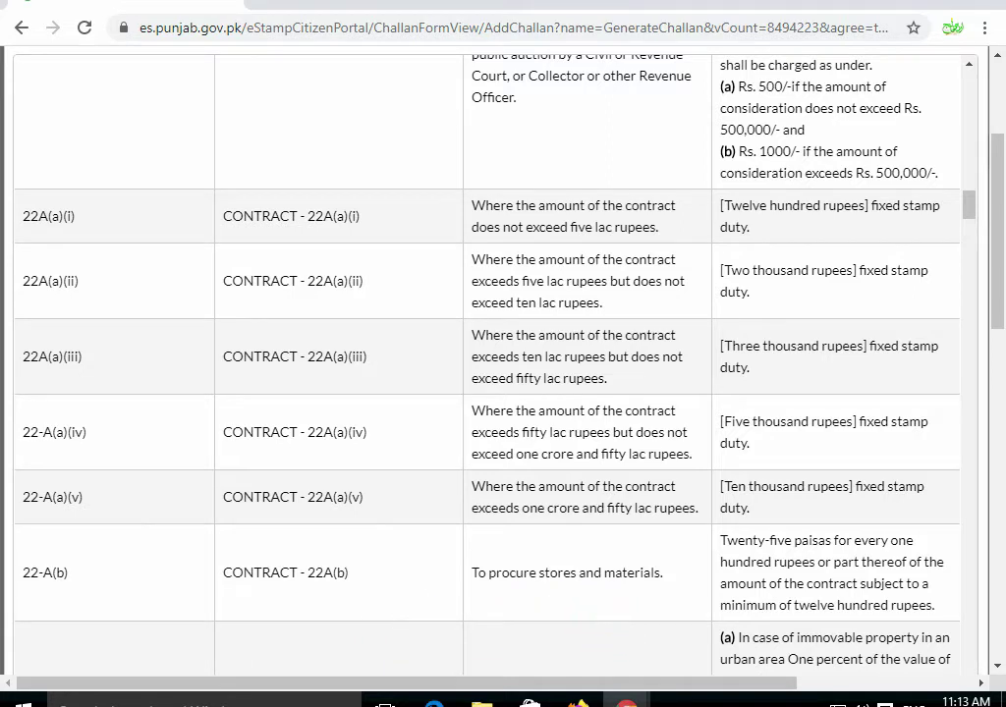
pyautogui.moveTo(232, 215); pyautogui.dragTo(360, 216)
pyautogui.click(236, 173)
pyautogui.moveTo(751, 227); pyautogui.dragTo(48, 215)
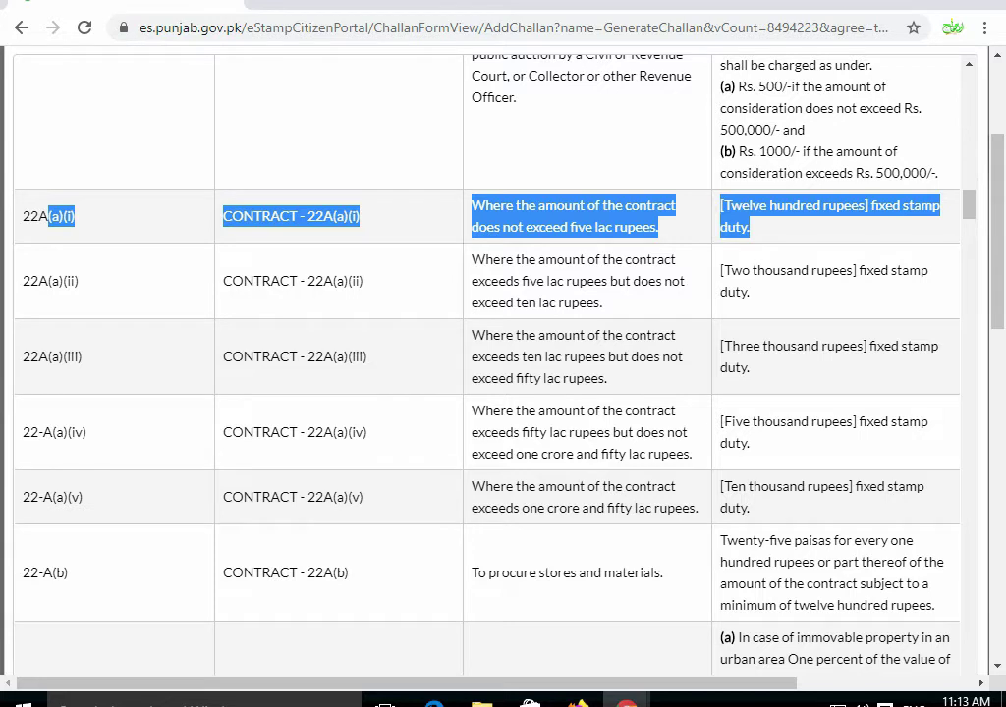
pyautogui.click(48, 215)
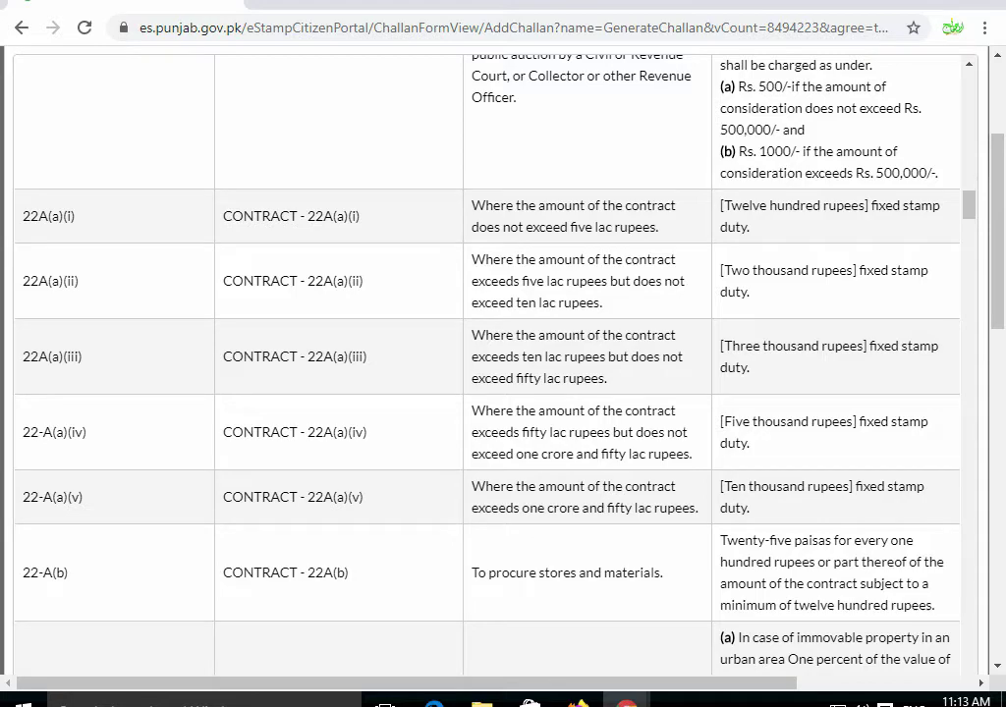
pyautogui.scroll(-2, 486, 363)
pyautogui.scroll(-1, 486, 364)
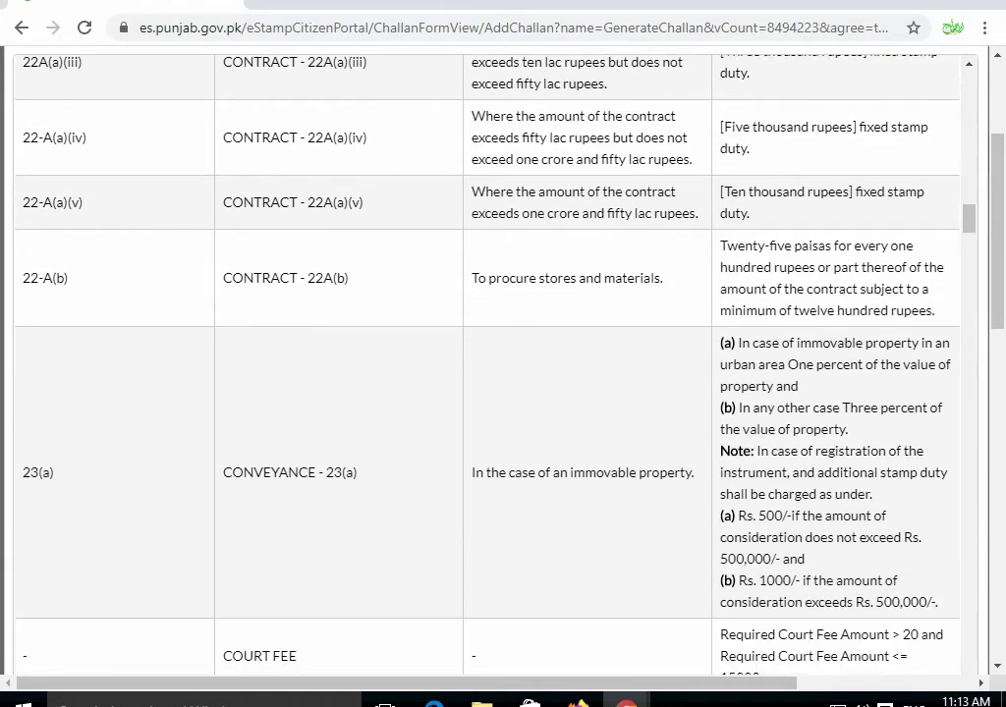
pyautogui.scroll(3, 486, 364)
pyautogui.scroll(7, 486, 363)
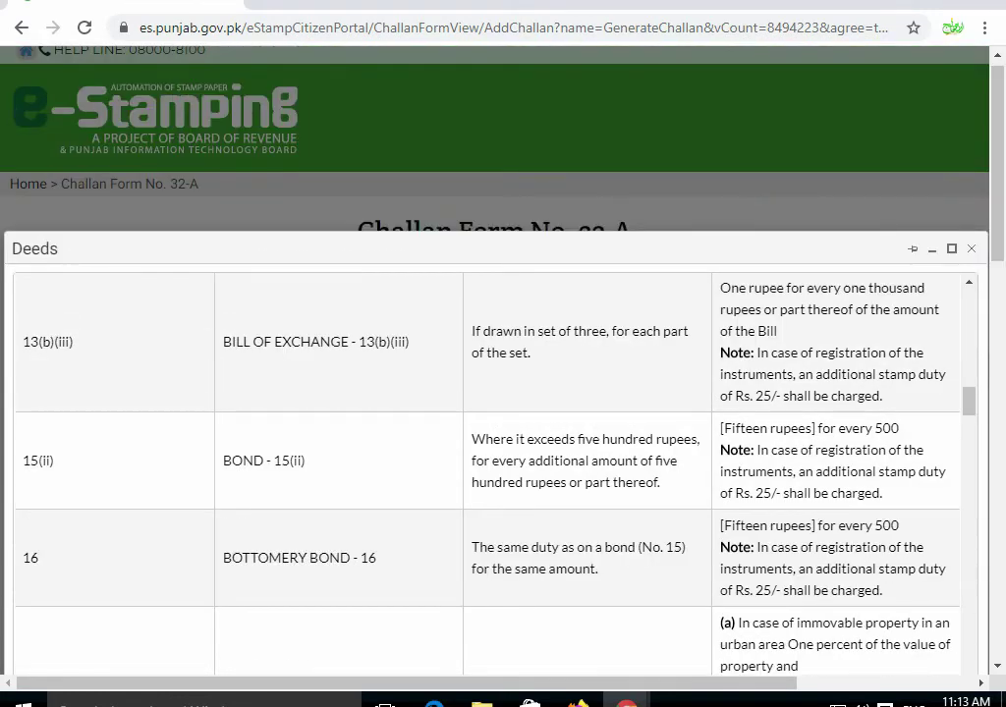
pyautogui.press('Escape')
# - Choose CONTRACT - 22A(a)(i) from the Deed Name dropdown
pyautogui.scroll(-2, 491, 363)
pyautogui.click(479, 382)
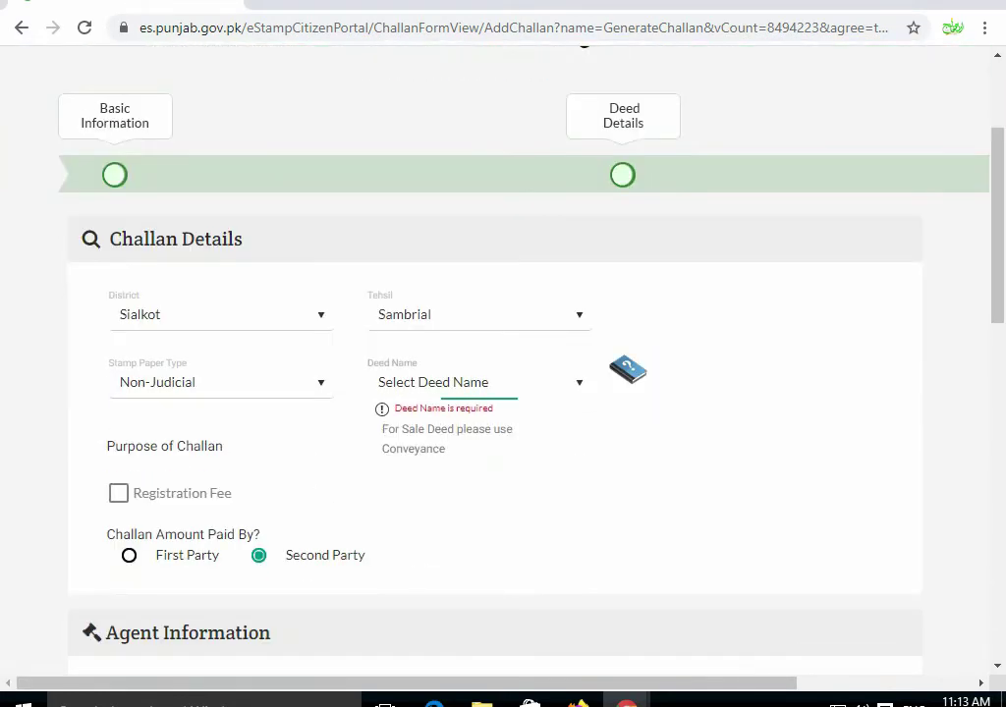
pyautogui.write('co')
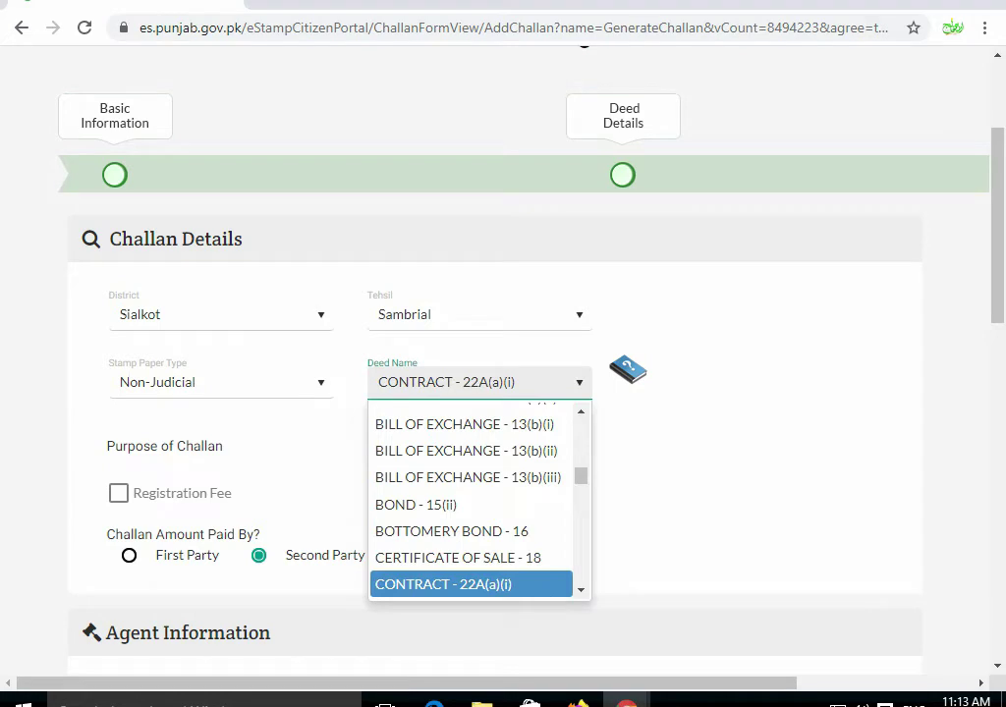
pyautogui.press('Return')
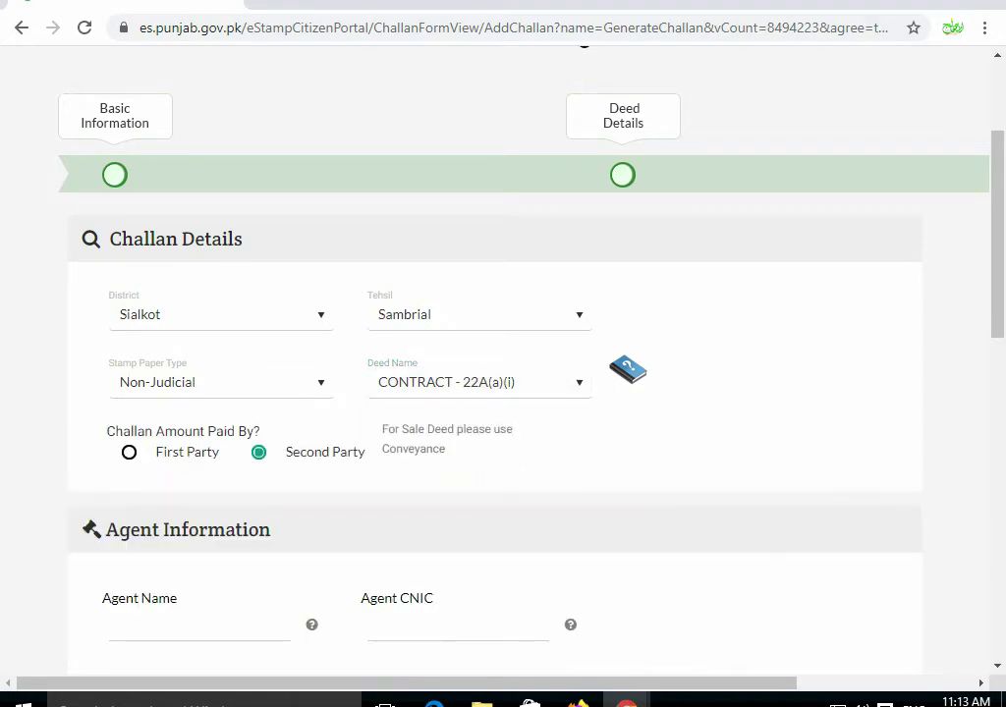
pyautogui.scroll(-2, 503, 364)
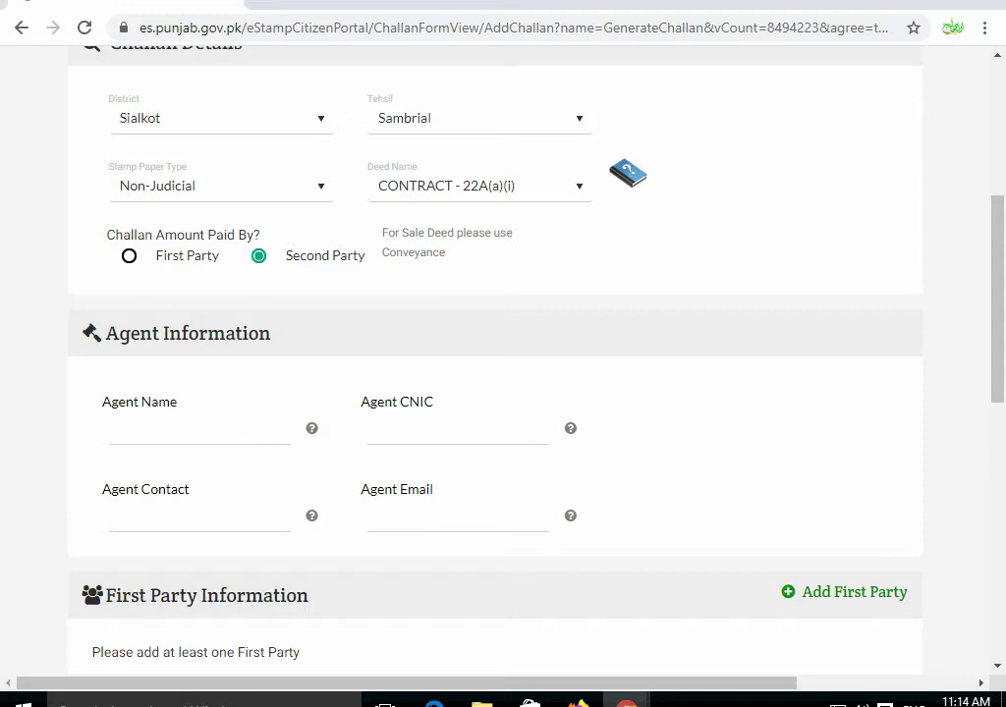
# - Enter the agent's name, CNIC and contact number
pyautogui.scroll(-3, 503, 363)
pyautogui.scroll(1, 503, 364)
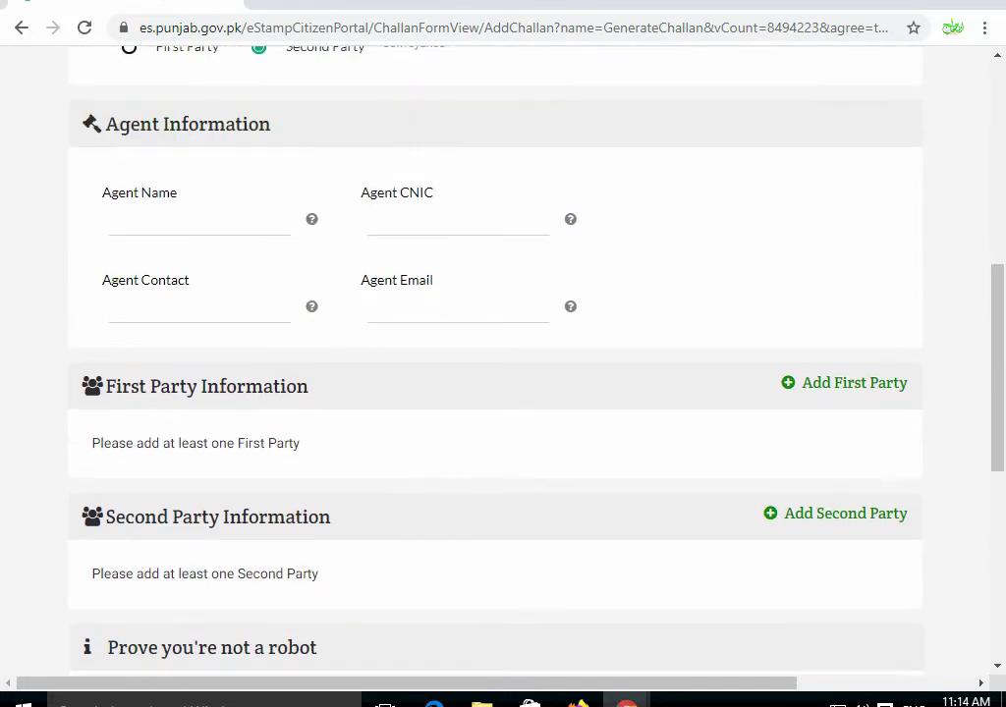
pyautogui.click(197, 233)
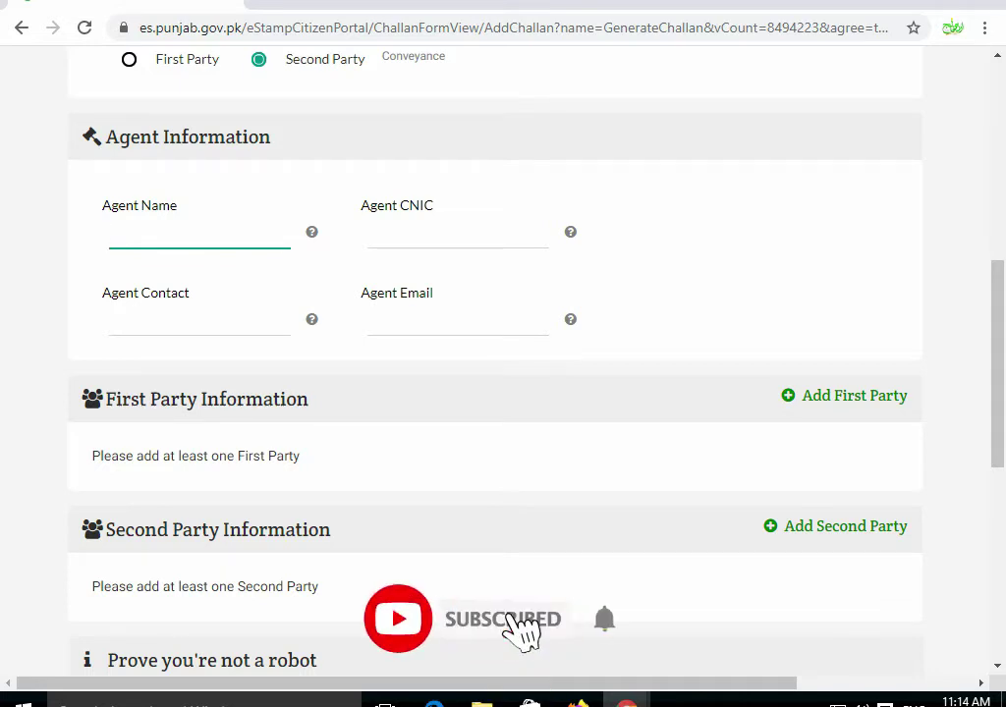
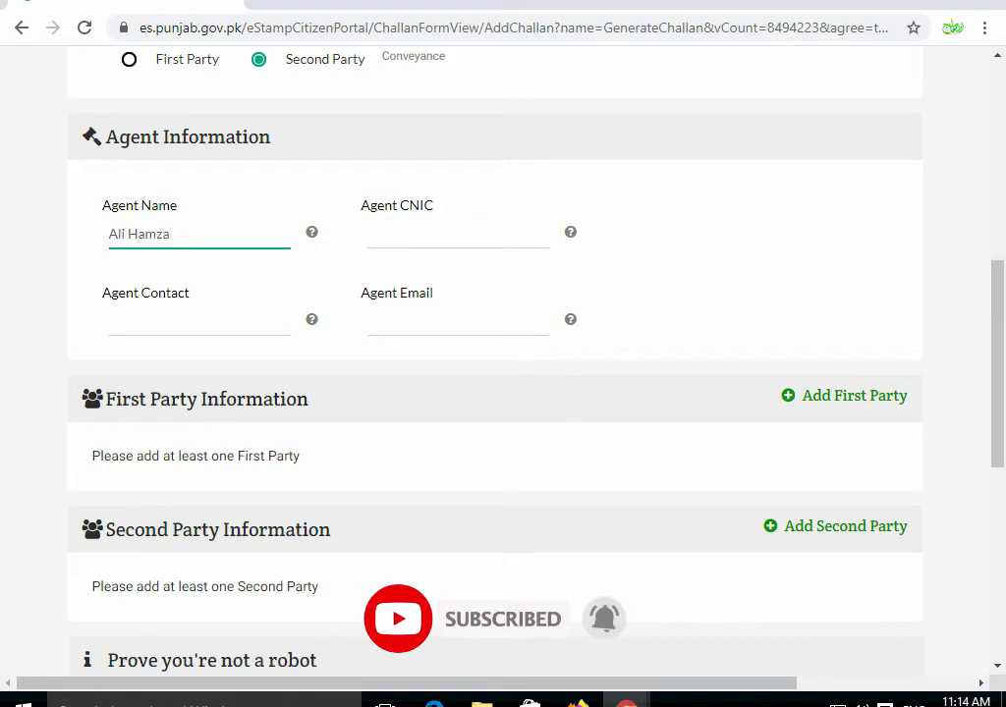
pyautogui.click(368, 234)
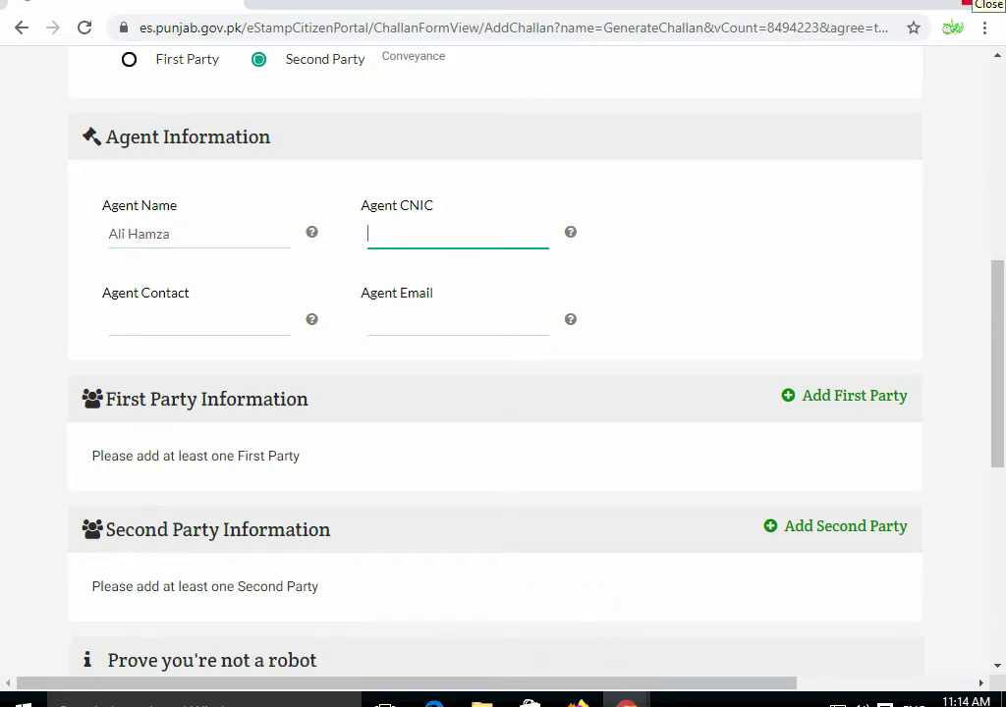
pyautogui.write('3461')
pyautogui.press('BackSpace')
pyautogui.press('BackSpace')
pyautogui.press('BackSpace')
pyautogui.press('BackSpace')
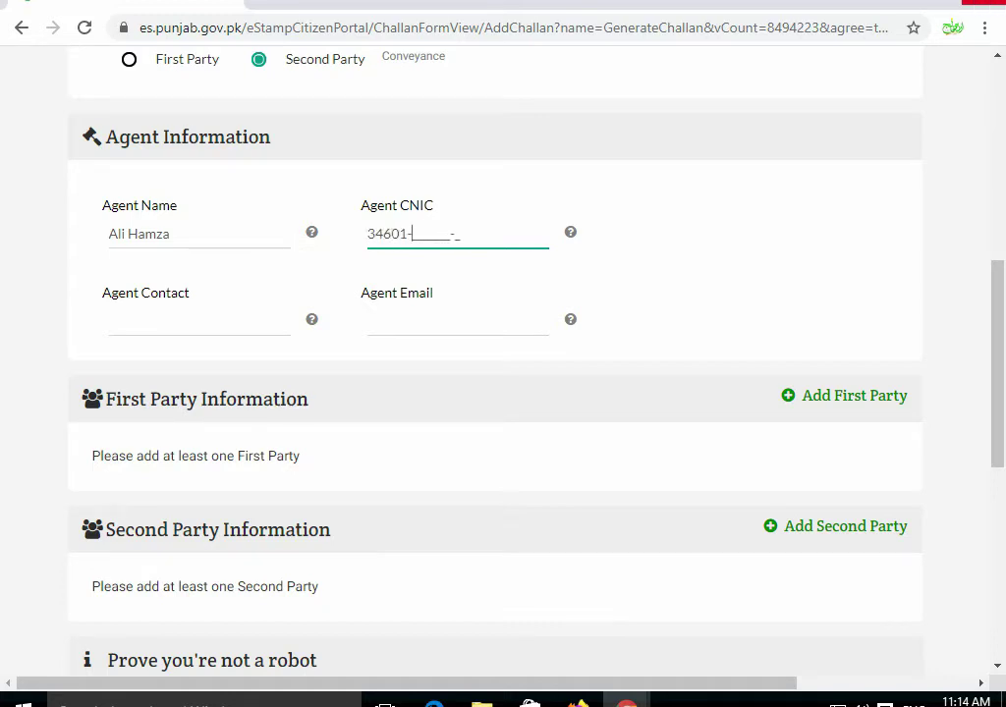
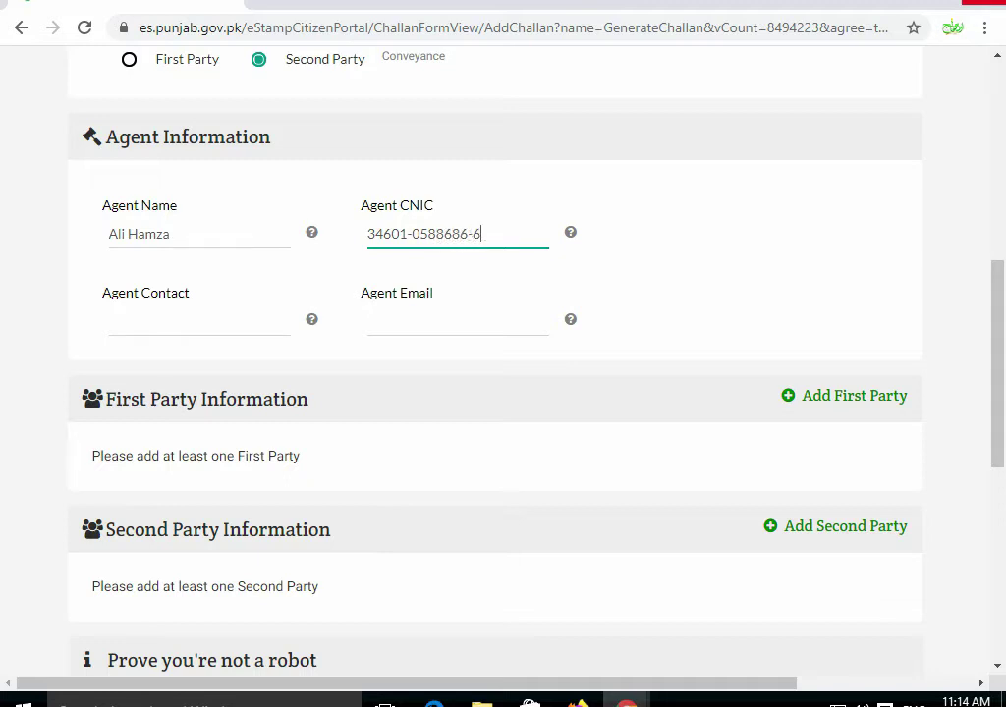
pyautogui.press('Tab')
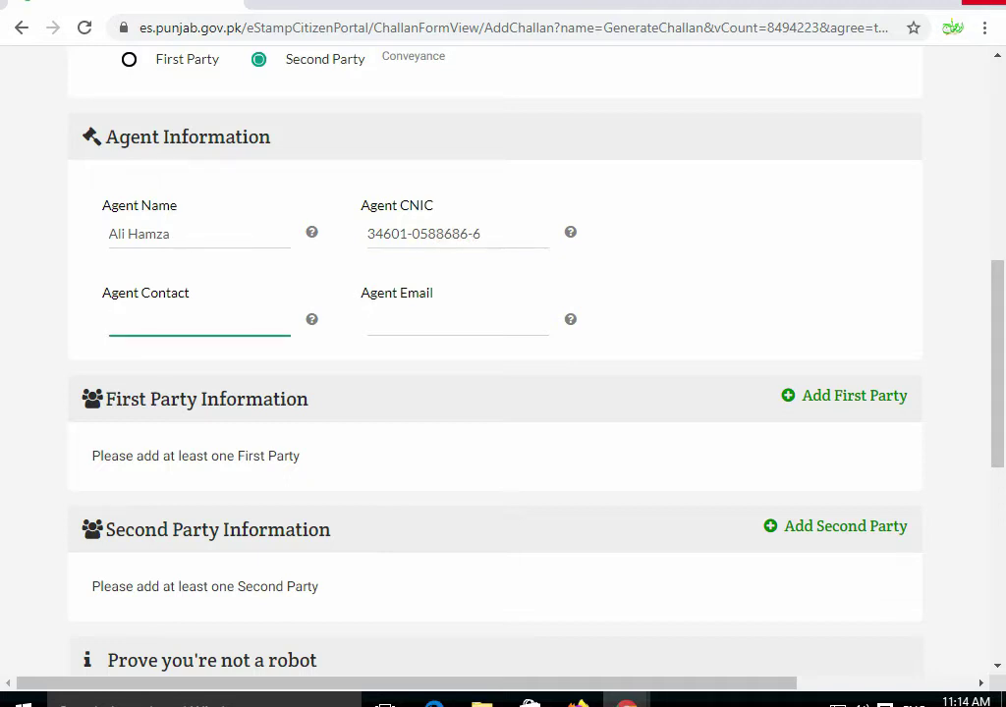
# - Bring up the Add First Party dialog with its Name field ready
pyautogui.press('Tab')
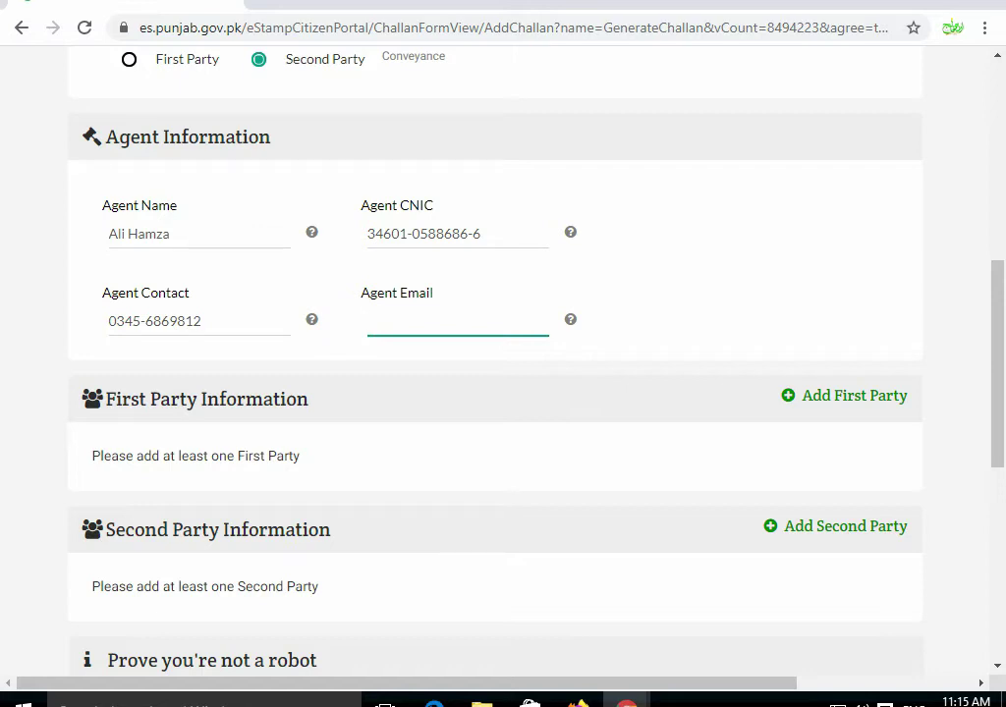
pyautogui.scroll(-1, 854, 297)
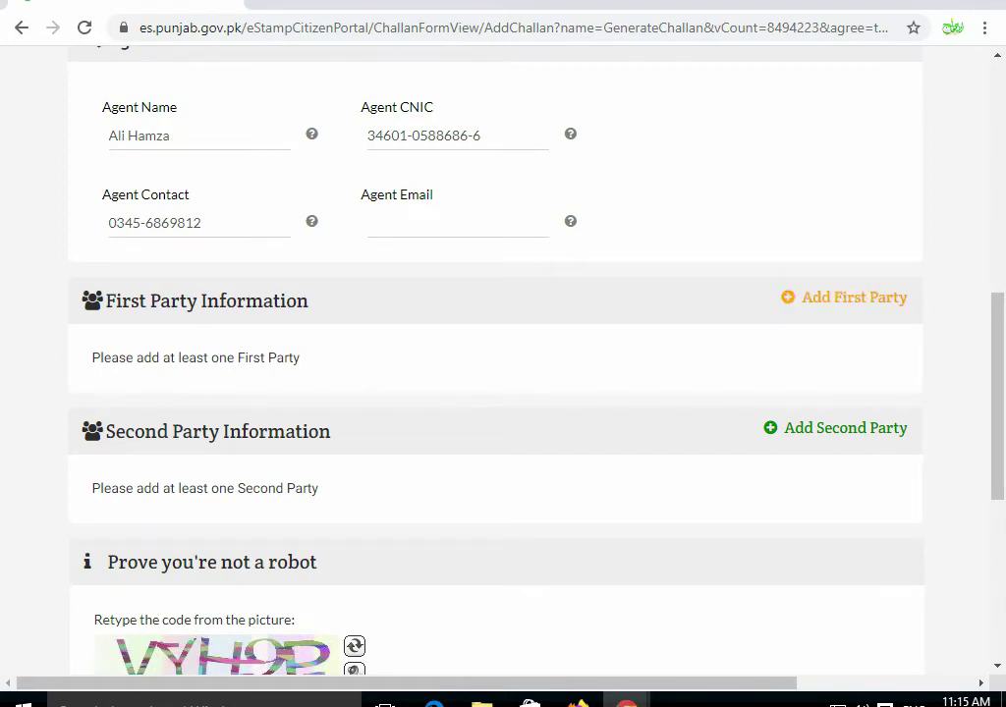
pyautogui.click(854, 297)
pyautogui.click(273, 201)
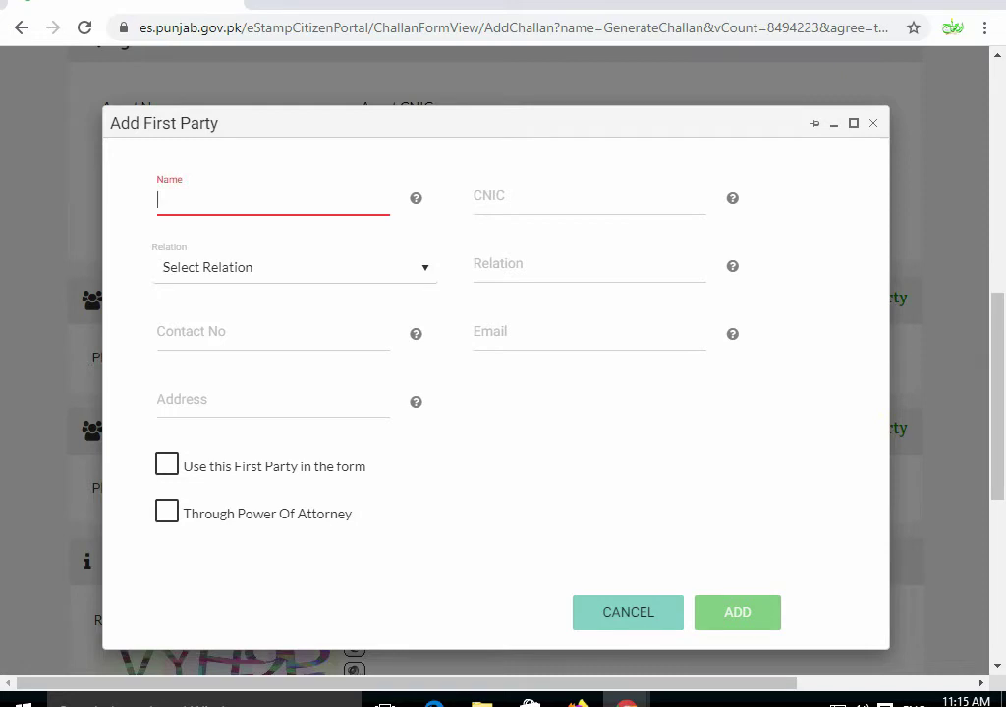
# - Enter the first party's name and CNIC
pyautogui.click(589, 201)
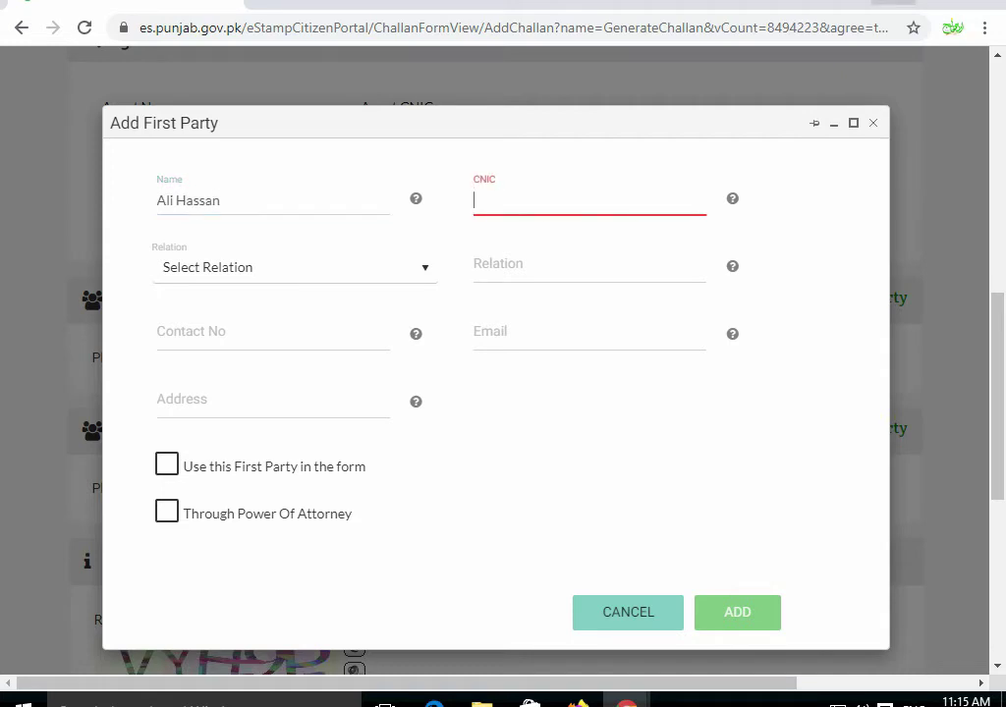
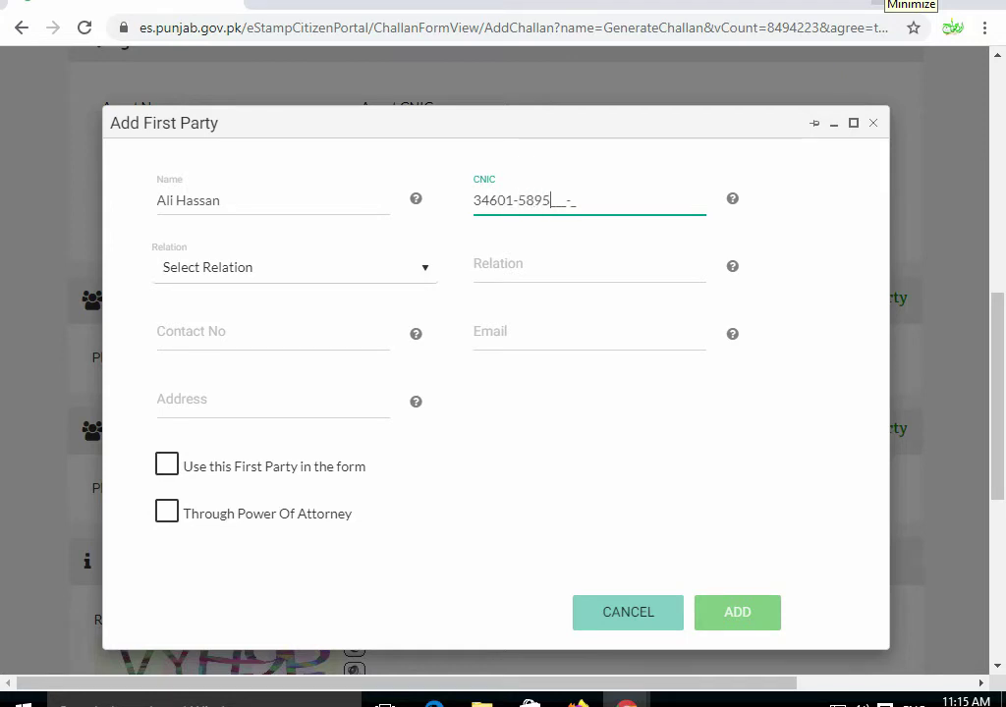
pyautogui.press('Tab')
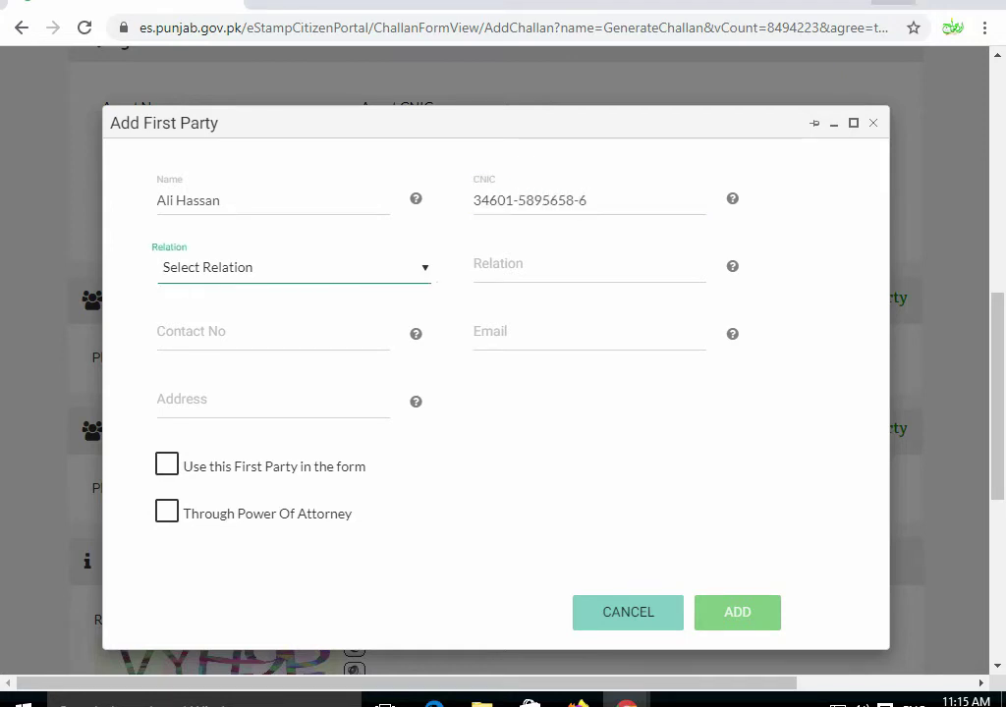
# - Set the relation to S/O and enter the father's name
pyautogui.scroll(-1, 503, 373)
pyautogui.hotkey('alt', 'Down')
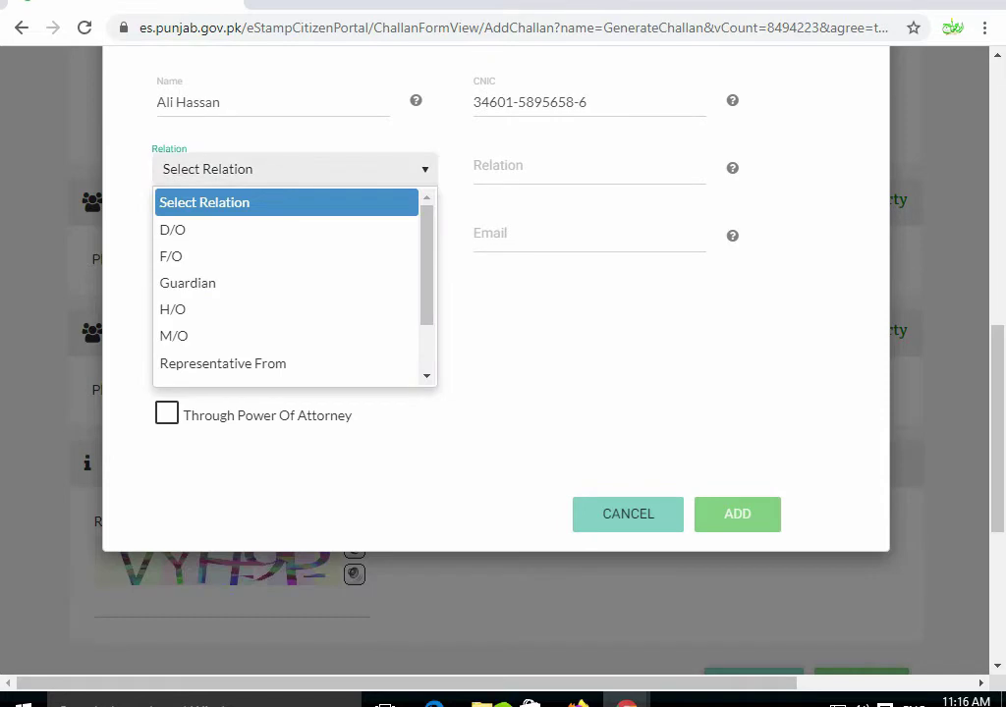
pyautogui.press('Escape')
pyautogui.hotkey('alt', 'Down')
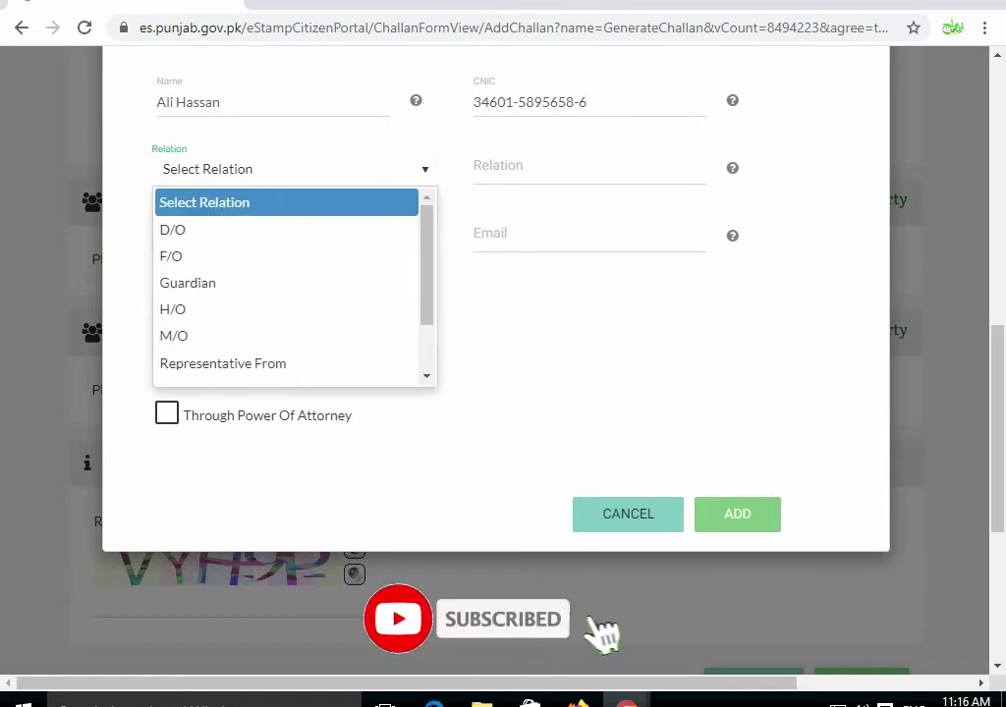
pyautogui.press('Down')
pyautogui.press('Down')
pyautogui.press('Down')
pyautogui.press('Down')
pyautogui.press('Down')
pyautogui.press('Down')
pyautogui.press('Down')
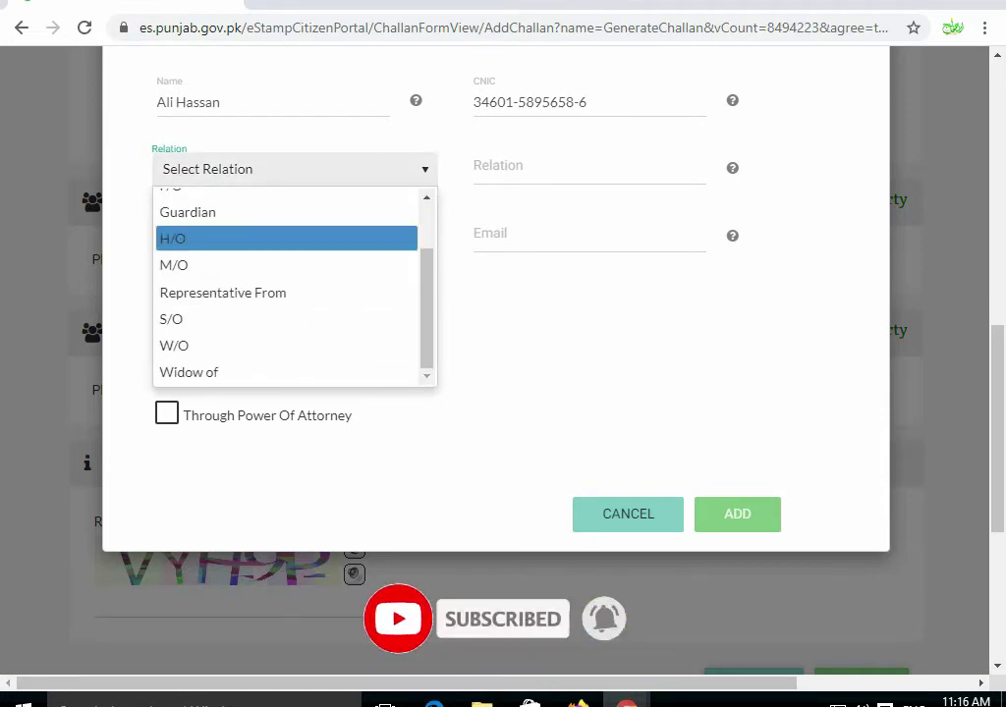
pyautogui.press('Return')
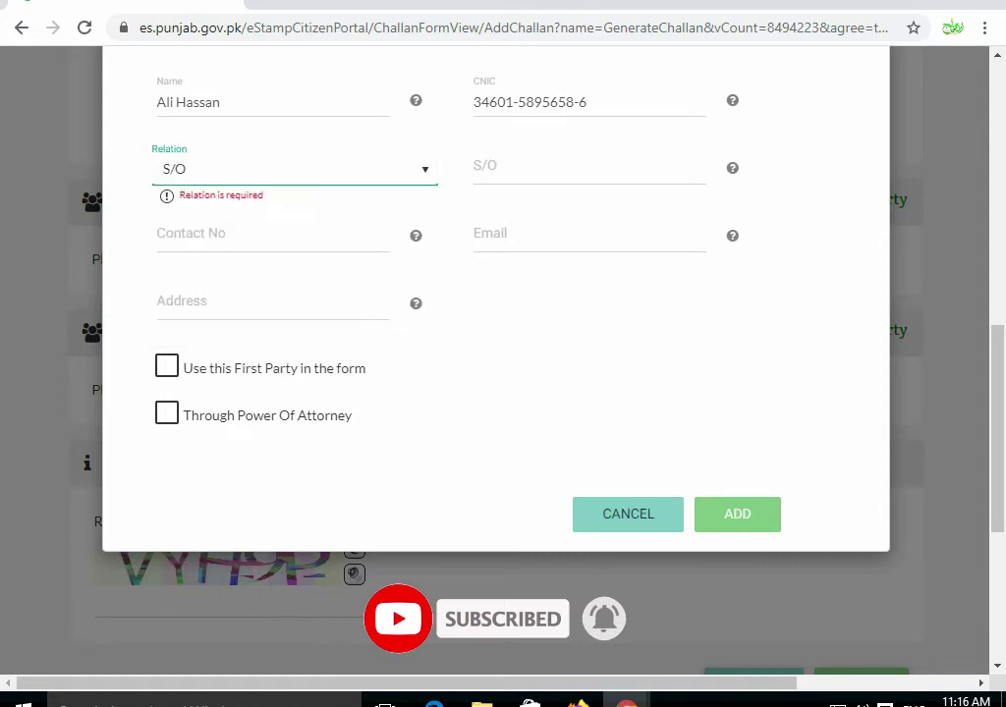
pyautogui.press('Tab')
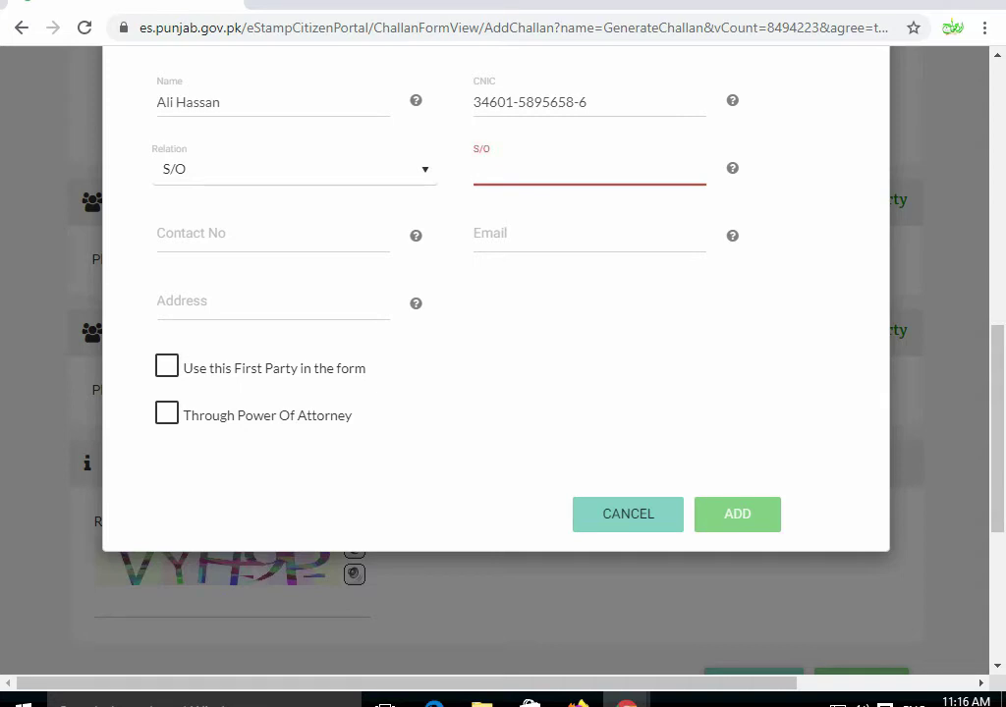
# - Enter the first party's contact number and Daska address, and mark it for use in the form
pyautogui.click(273, 241)
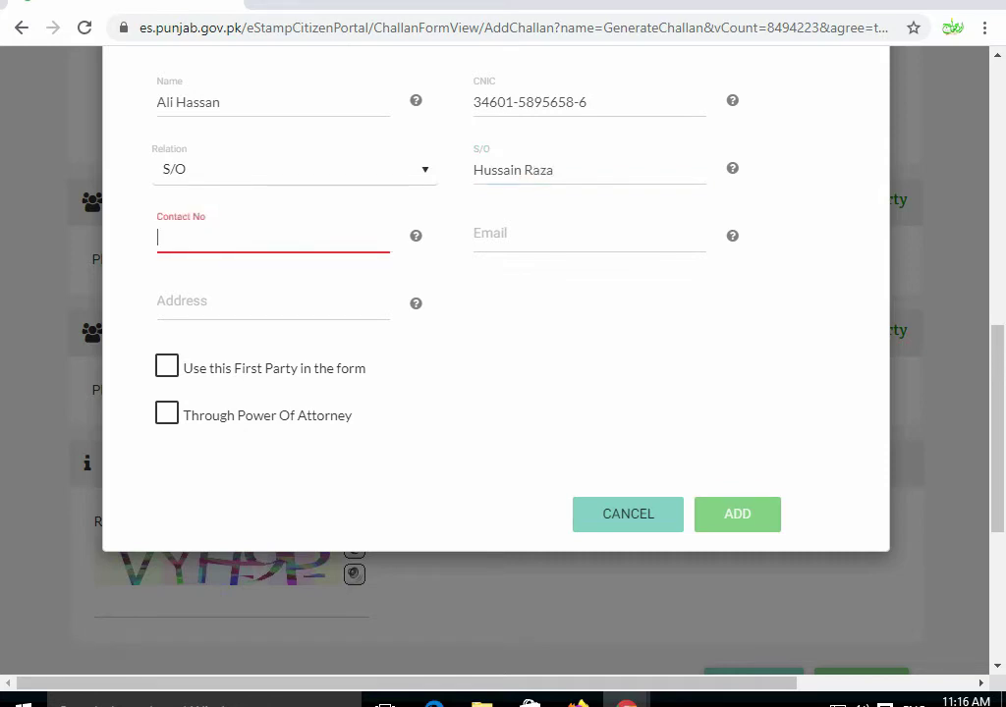
pyautogui.press('Tab')
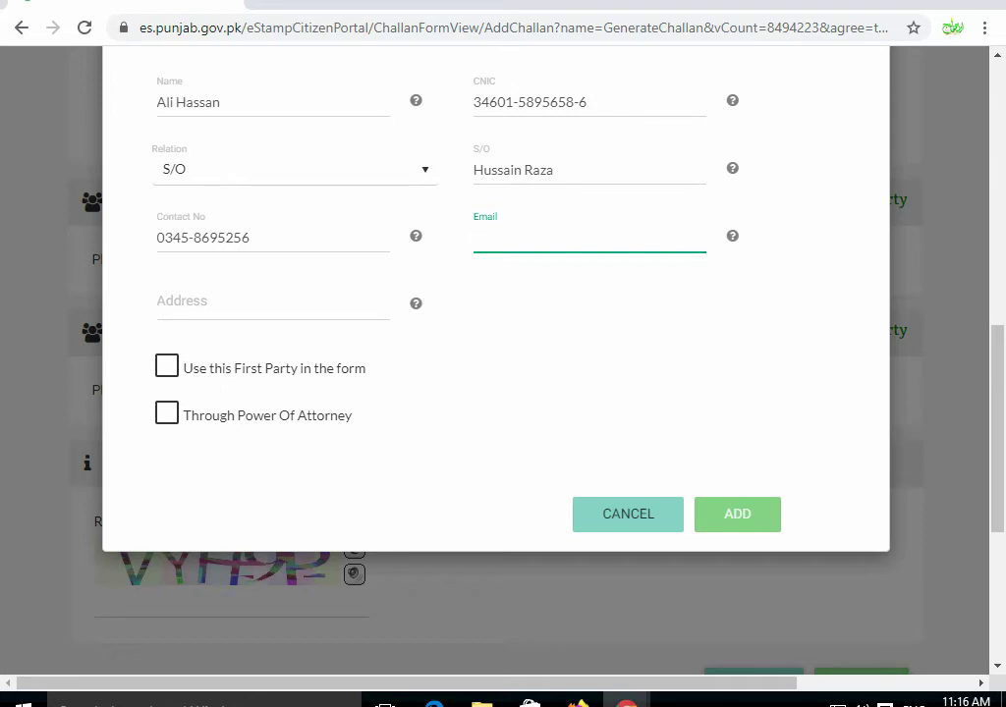
pyautogui.press('Tab')
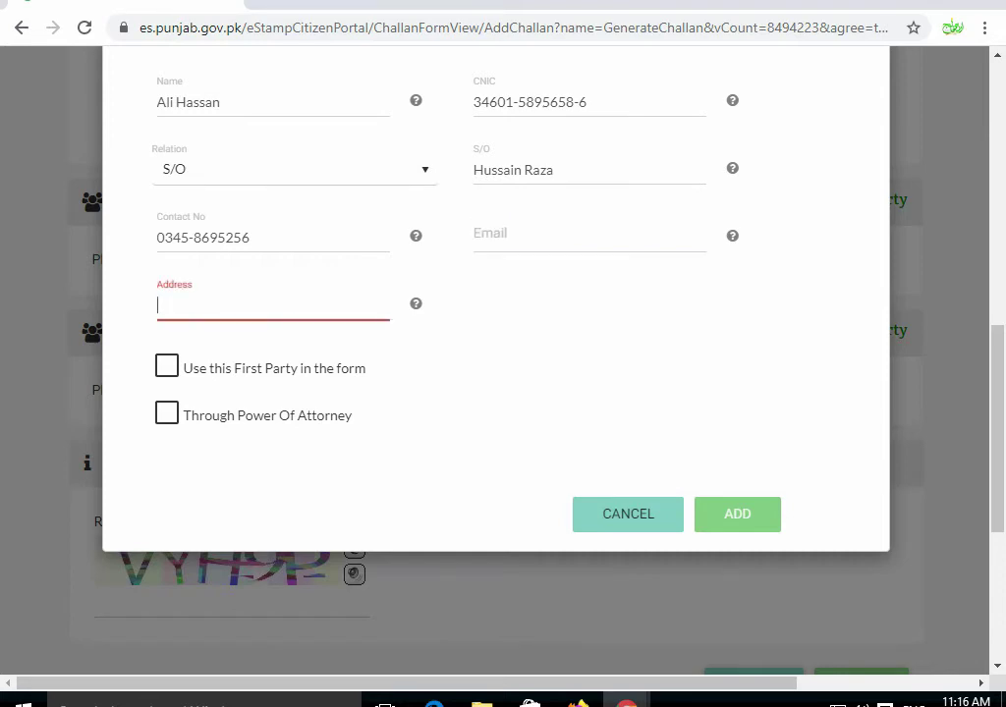
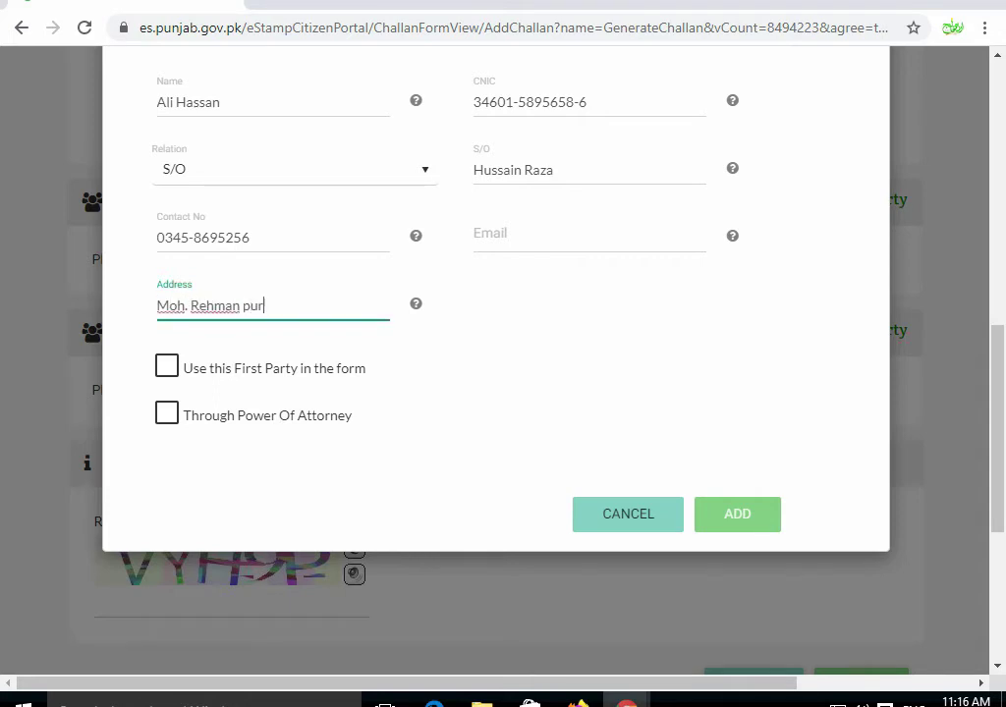
pyautogui.press('Tab')
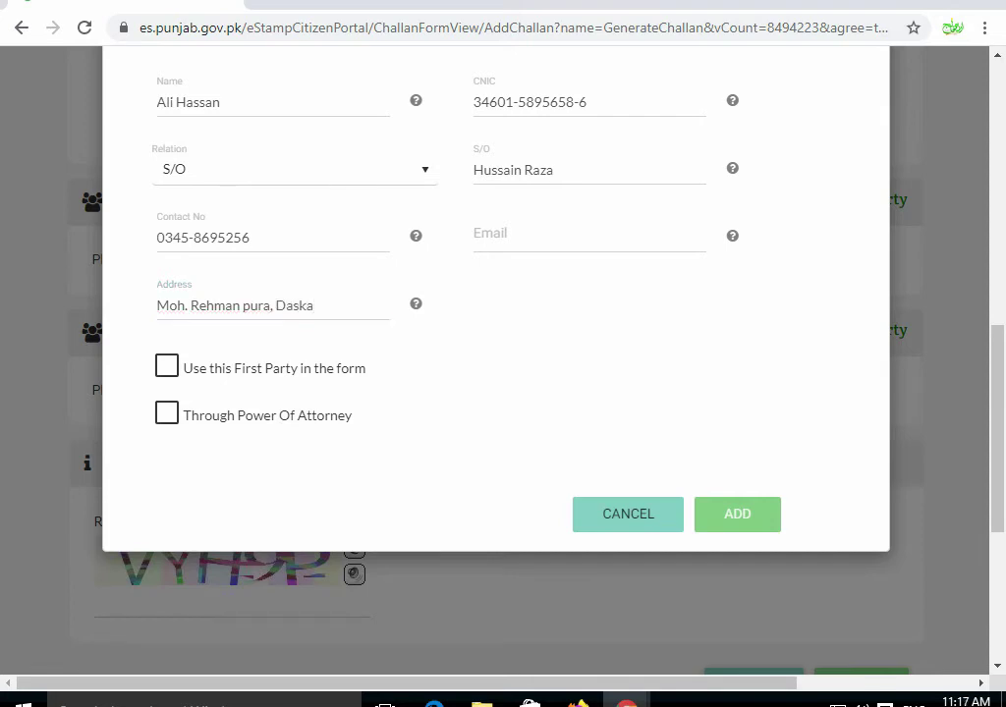
pyautogui.scroll(1, 503, 373)
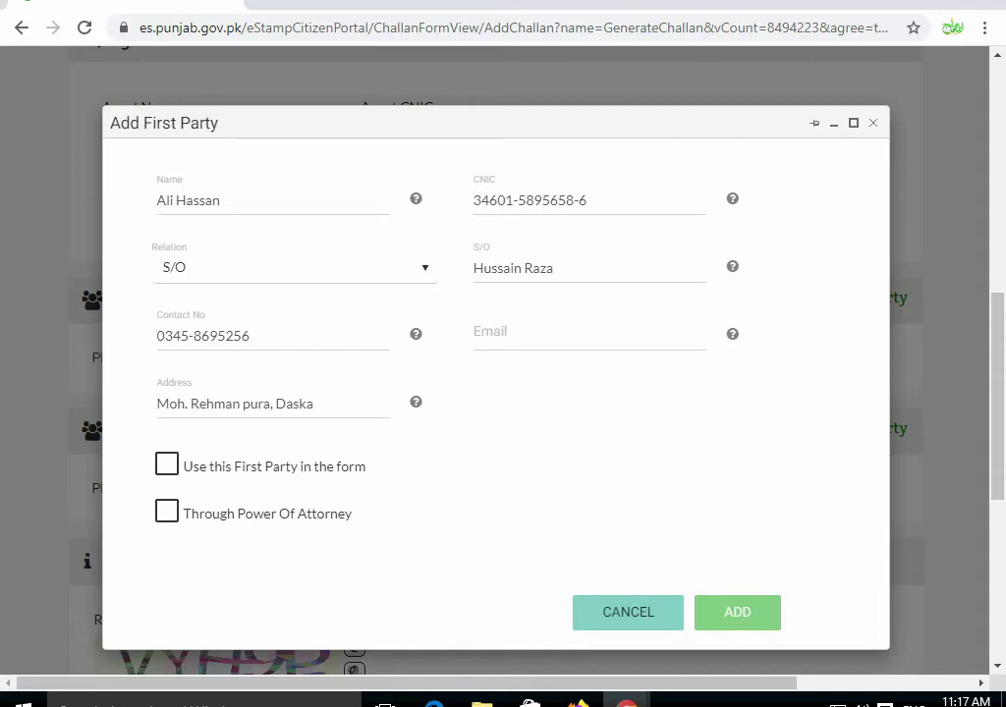
pyautogui.click(167, 464)
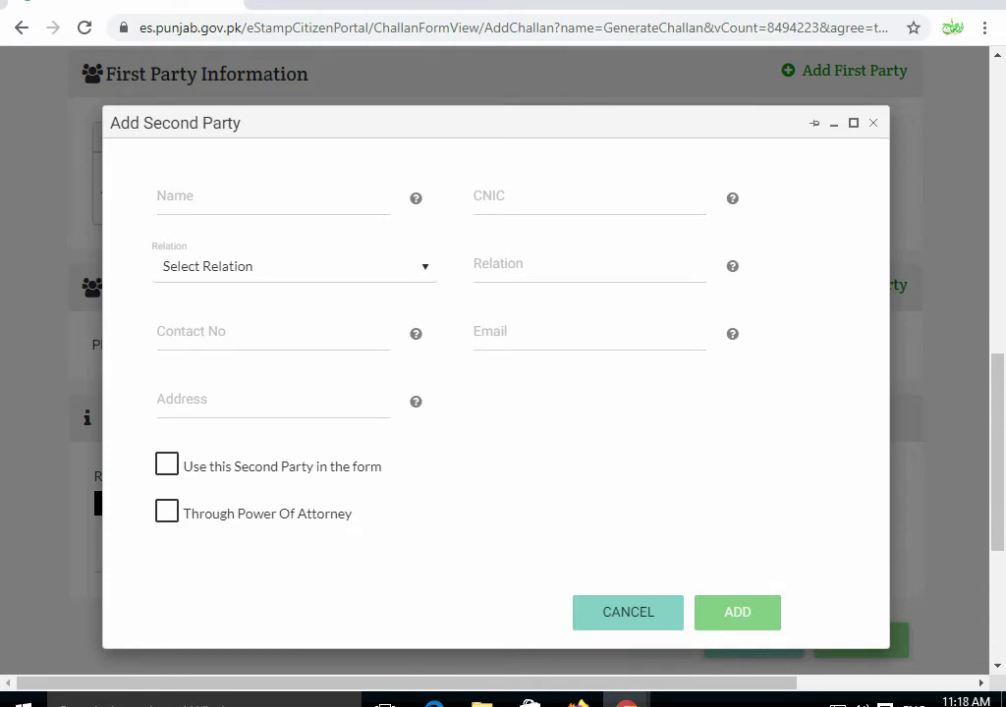
# - Begin entering the second party's name
pyautogui.click(272, 201)
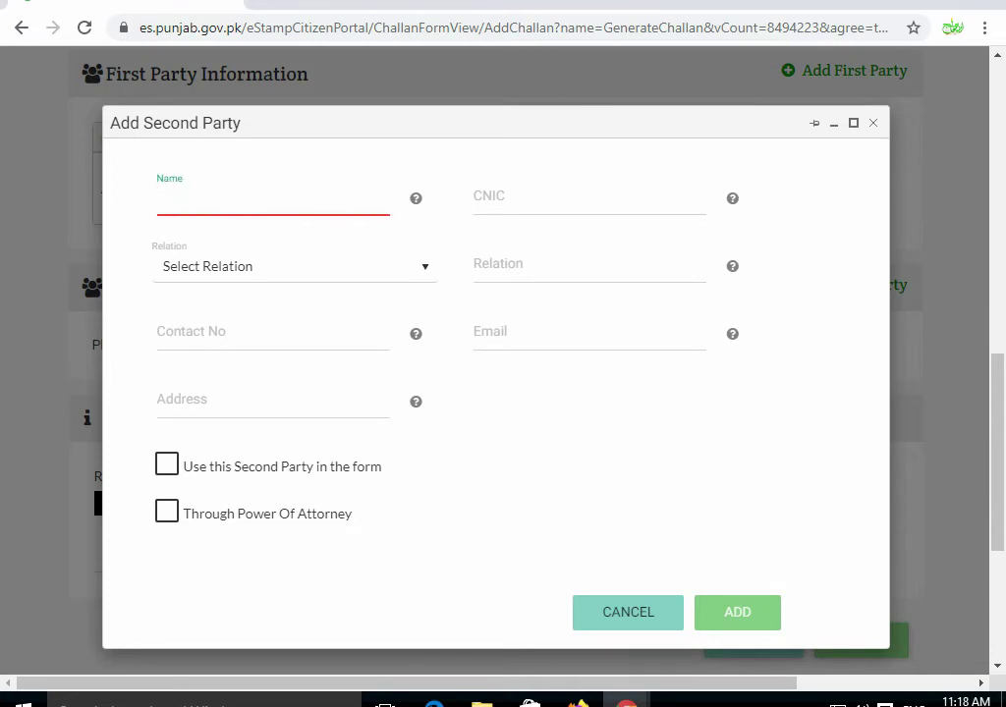
pyautogui.write('N')
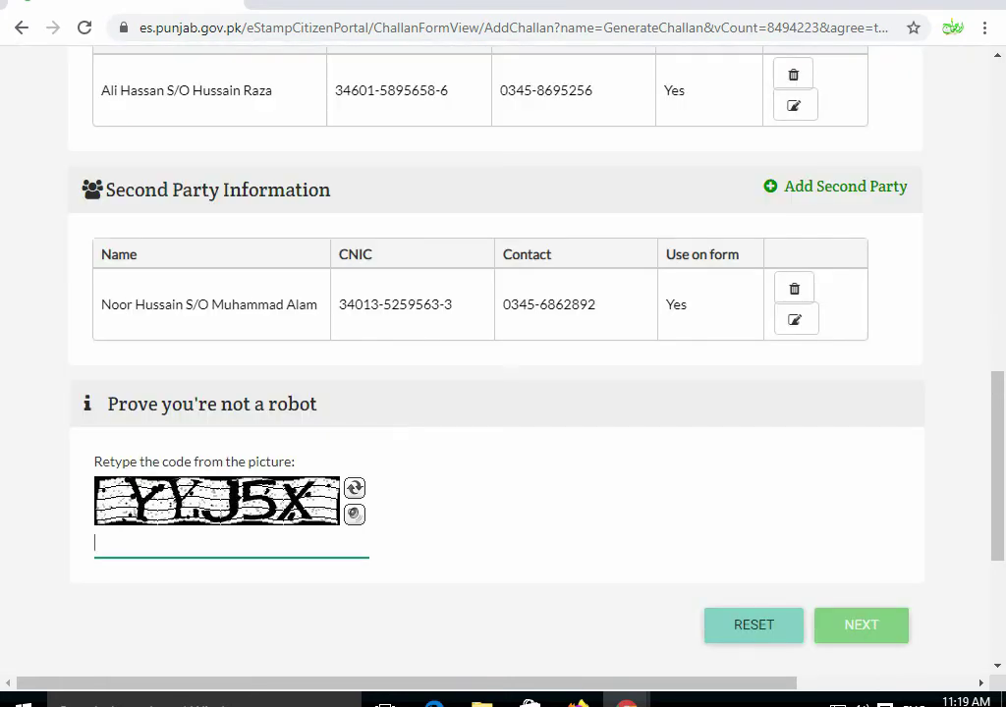
# - Enter the captcha code and submit the basic information to reach Deed Details
pyautogui.scroll(-1, 503, 354)
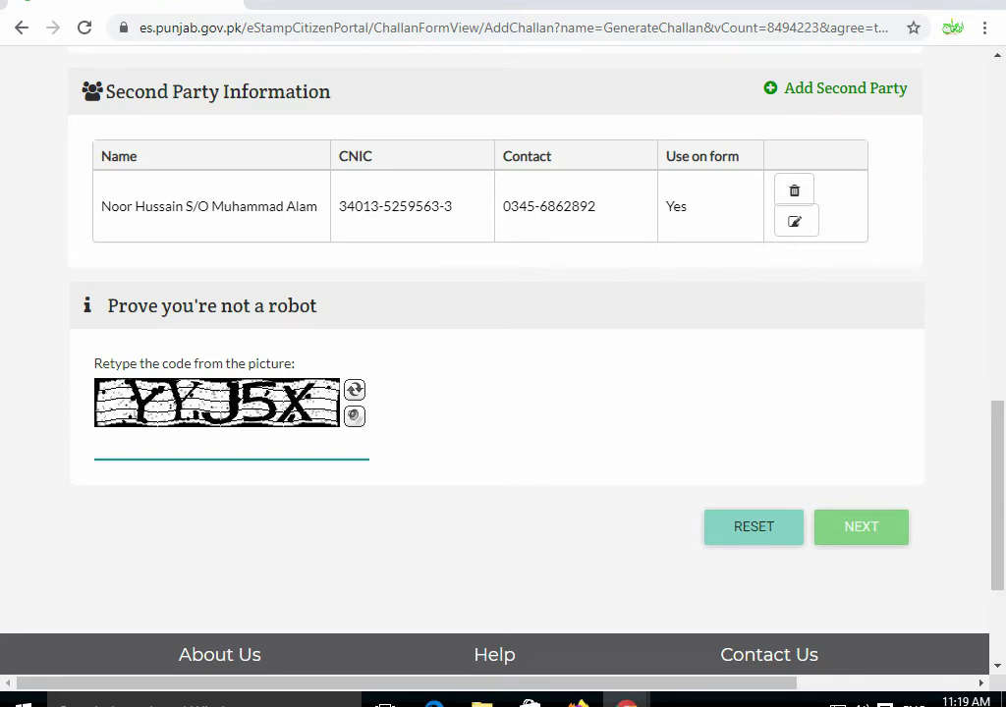
pyautogui.write('YYJ5X')
pyautogui.press('Tab')
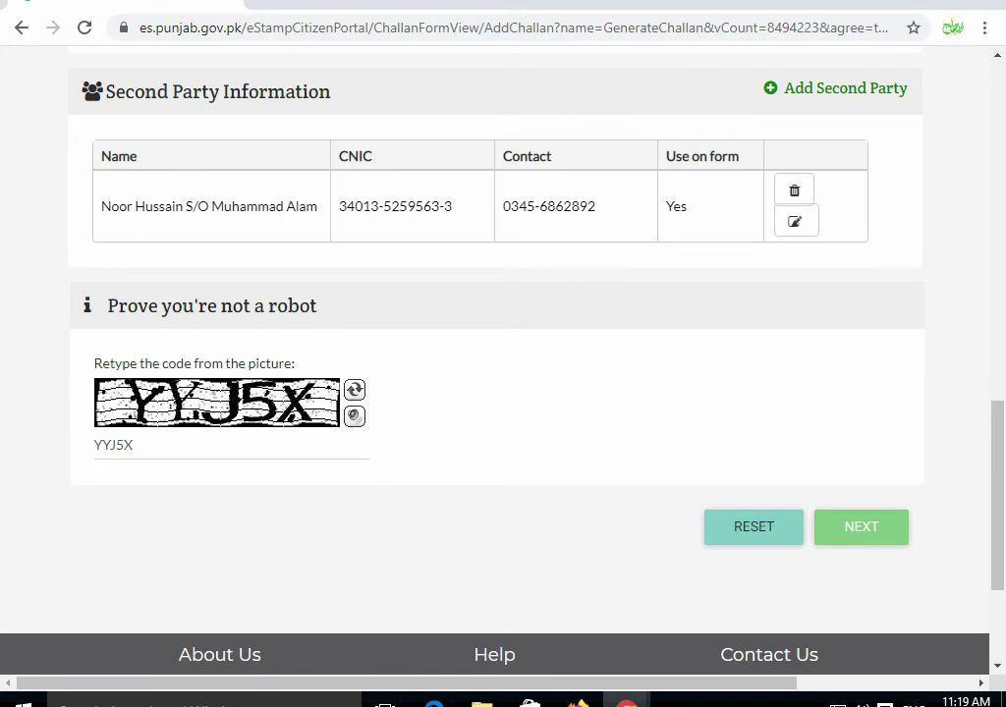
pyautogui.press('Return')
pyautogui.scroll(-2, 503, 353)
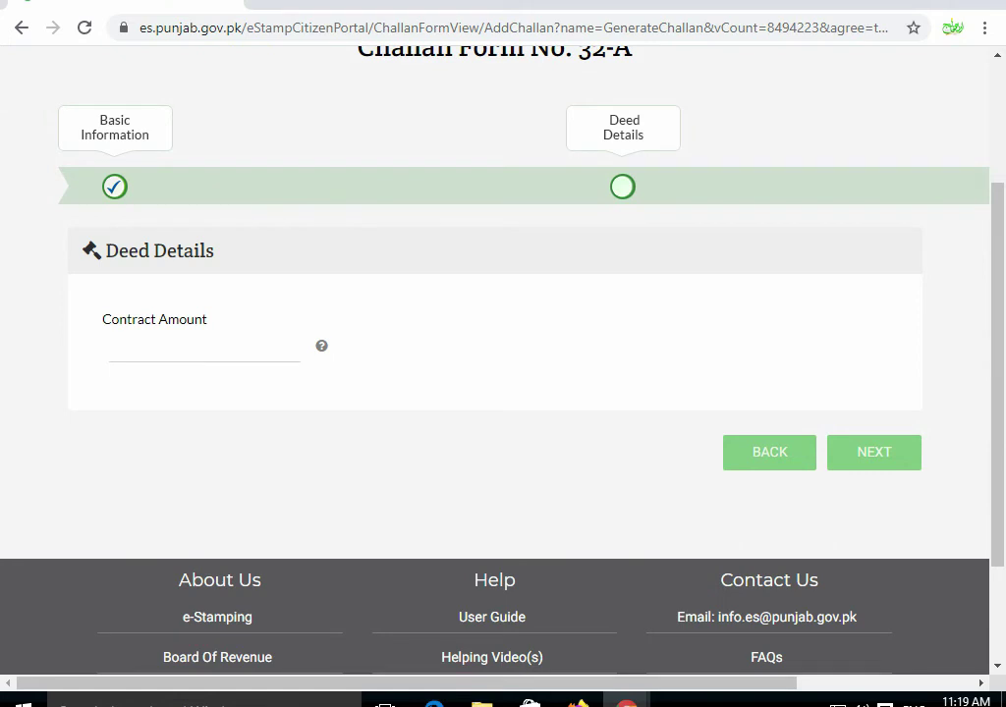
# - Enter a contract amount of 500000 and advance to the Rs. 1,200 payable summary
pyautogui.click(110, 349)
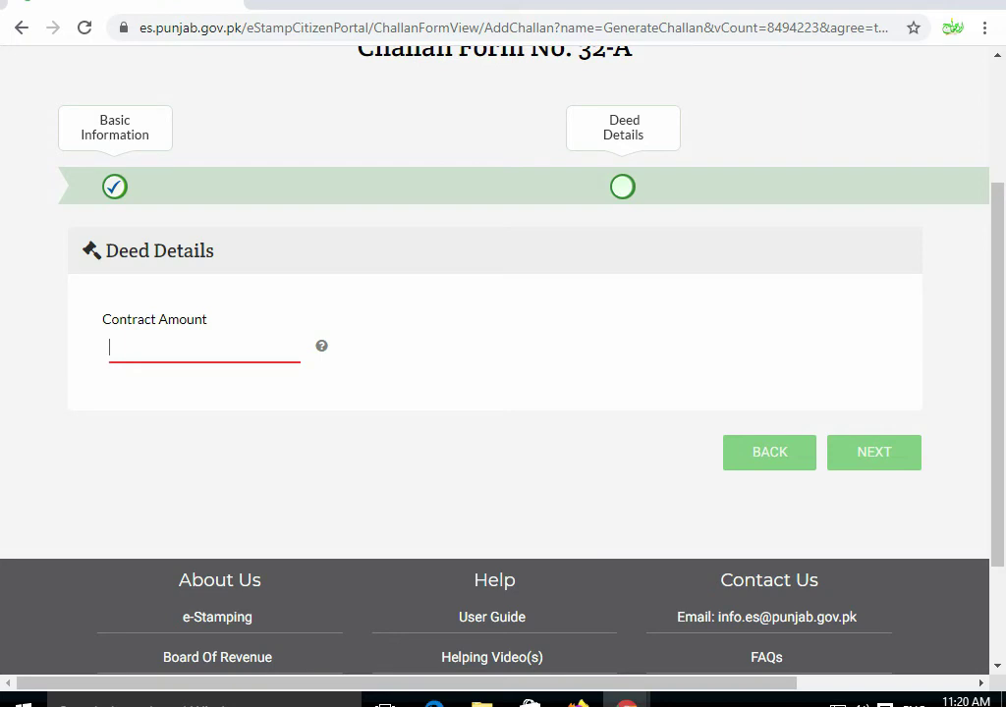
pyautogui.write('500000')
pyautogui.press('Tab')
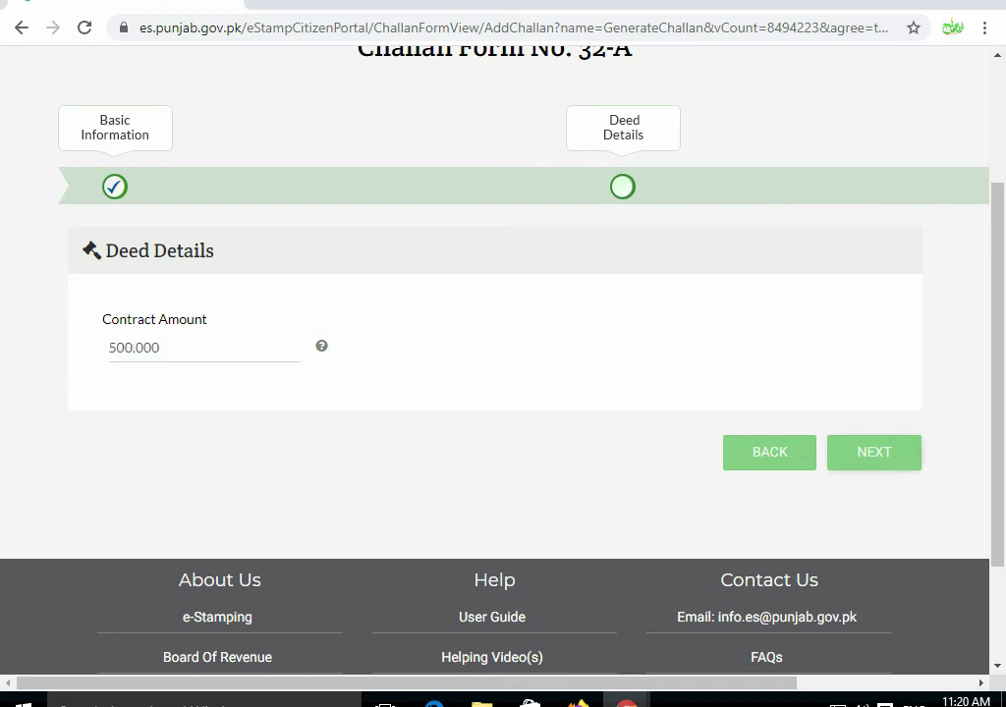
pyautogui.press('Return')
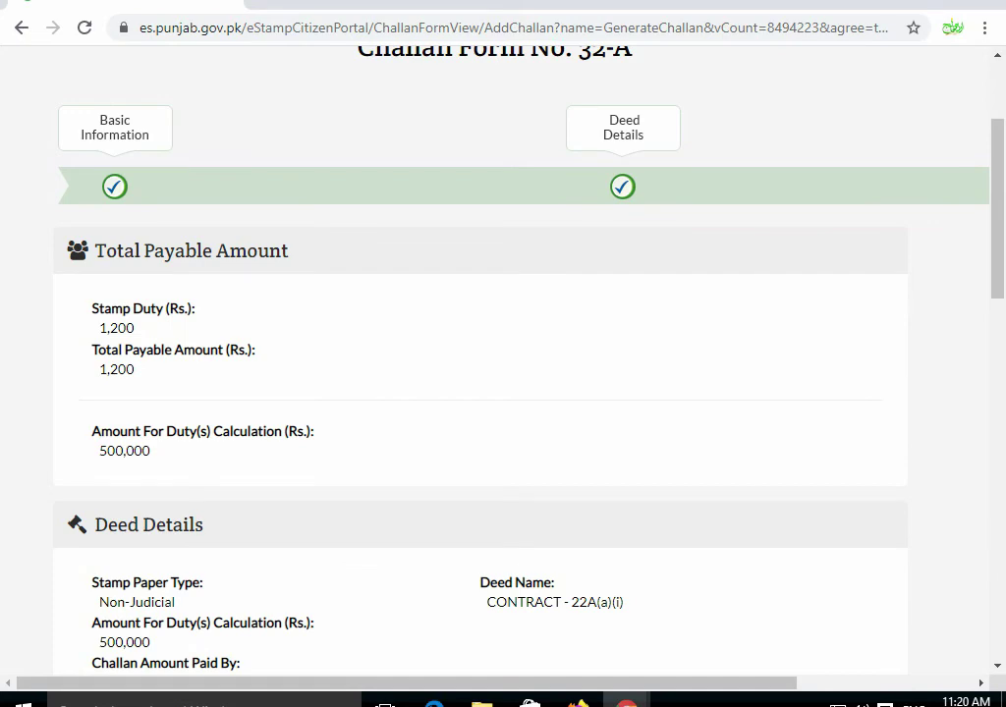
# - Return to the payable amount summary
pyautogui.scroll(-10, 503, 354)
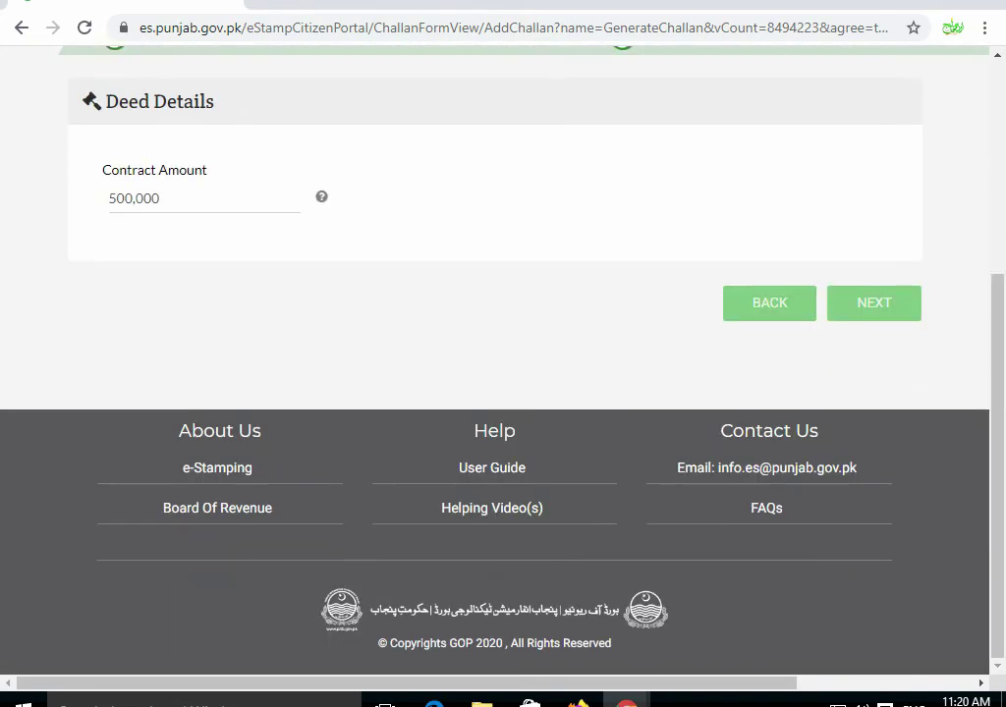
pyautogui.scroll(1, 503, 354)
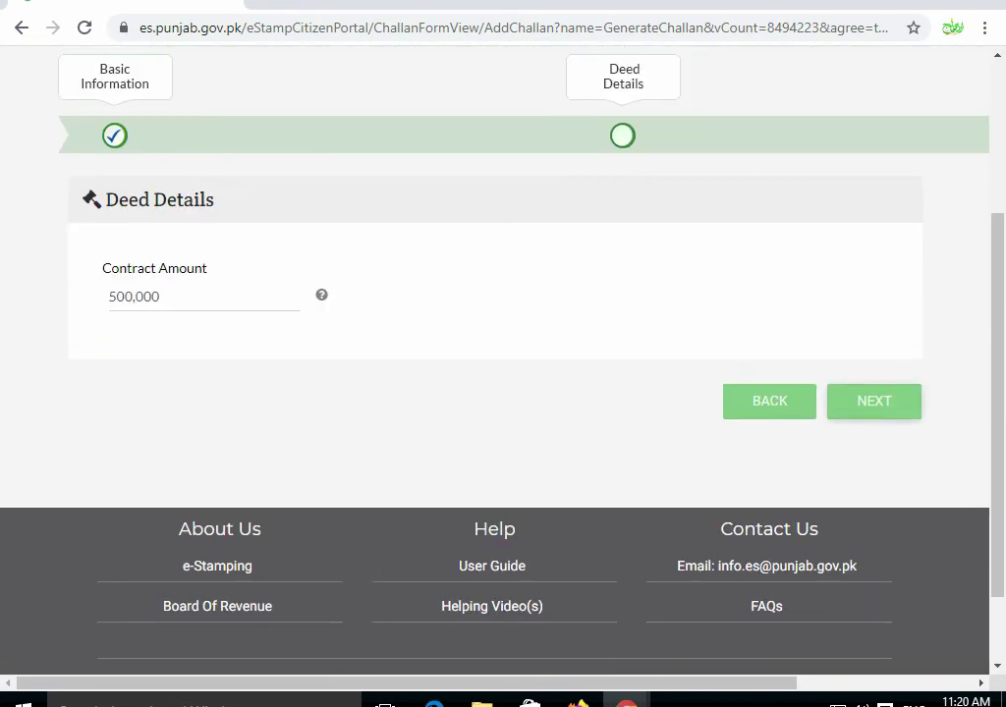
pyautogui.press('Return')
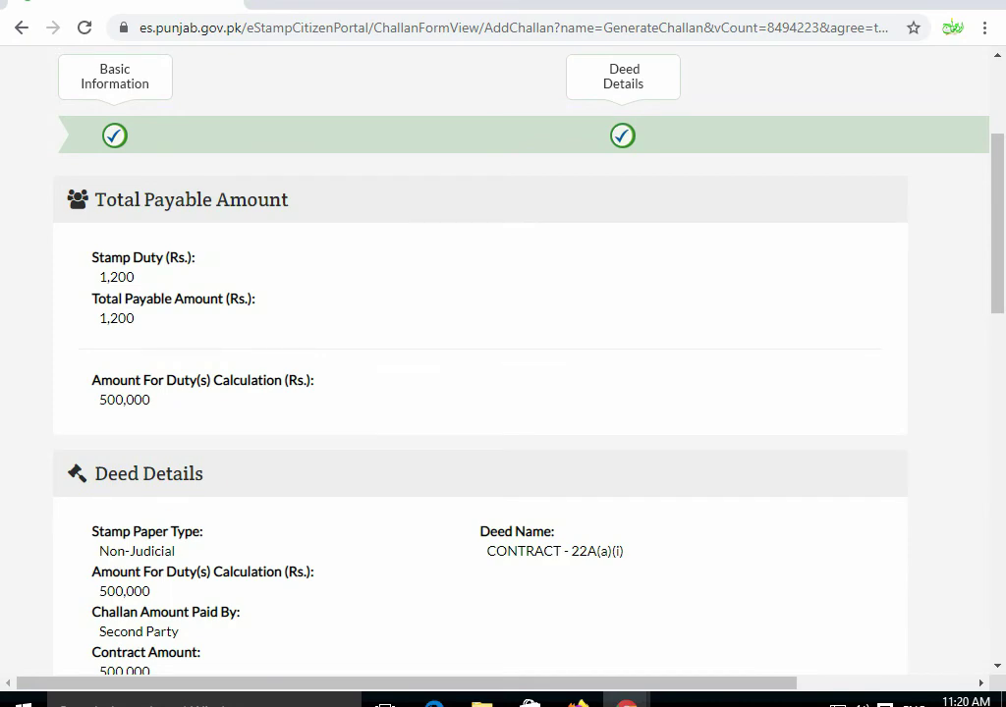
# - Review the Rs. 1,200 summary and save the challan to generate its number
pyautogui.scroll(-12, 503, 354)
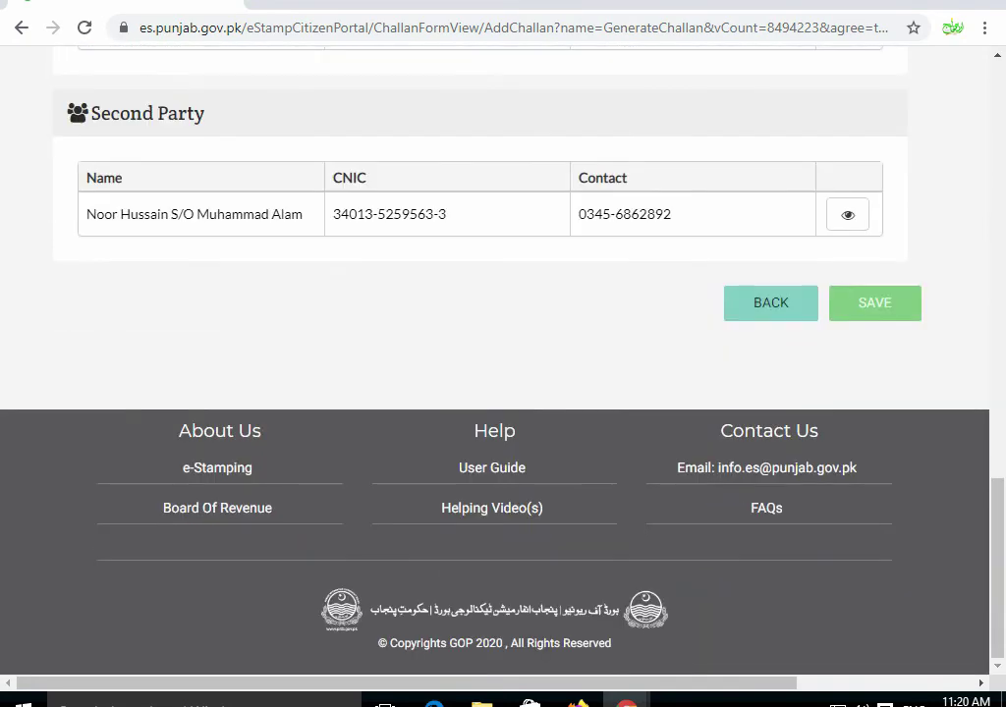
pyautogui.scroll(6, 503, 354)
pyautogui.scroll(8, 503, 354)
pyautogui.scroll(-2, 503, 354)
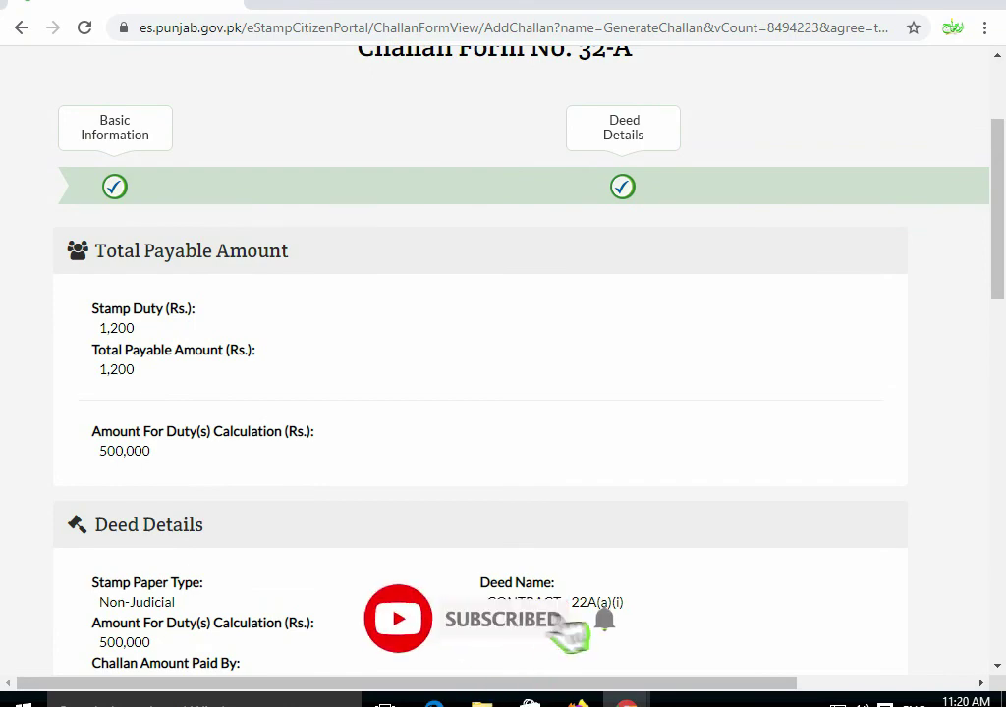
pyautogui.scroll(-5, 503, 354)
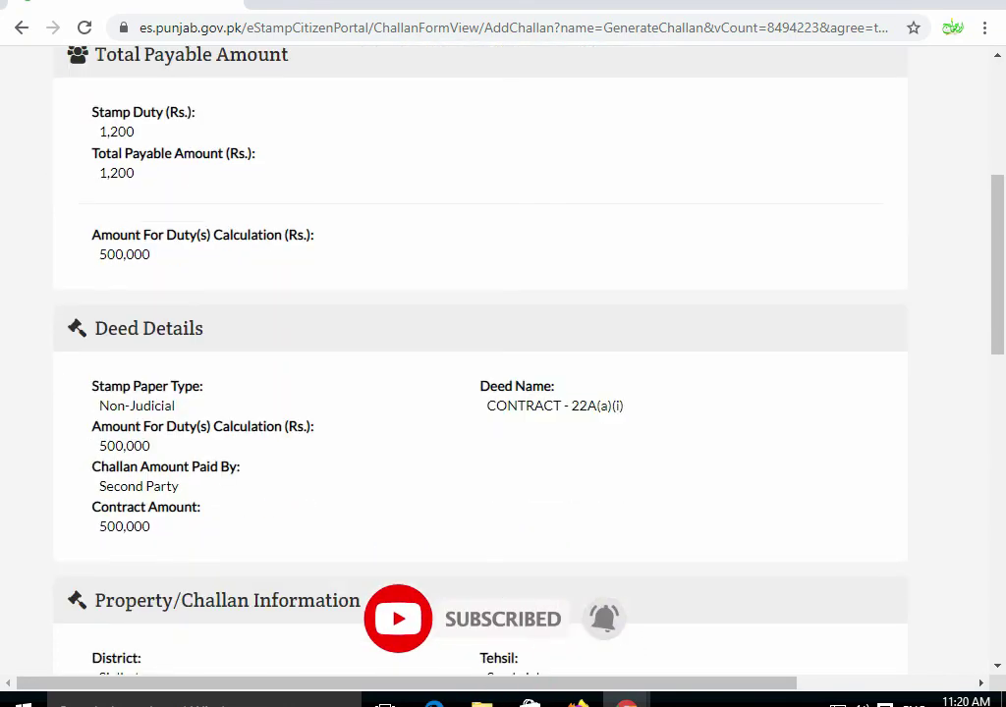
pyautogui.scroll(-1, 503, 354)
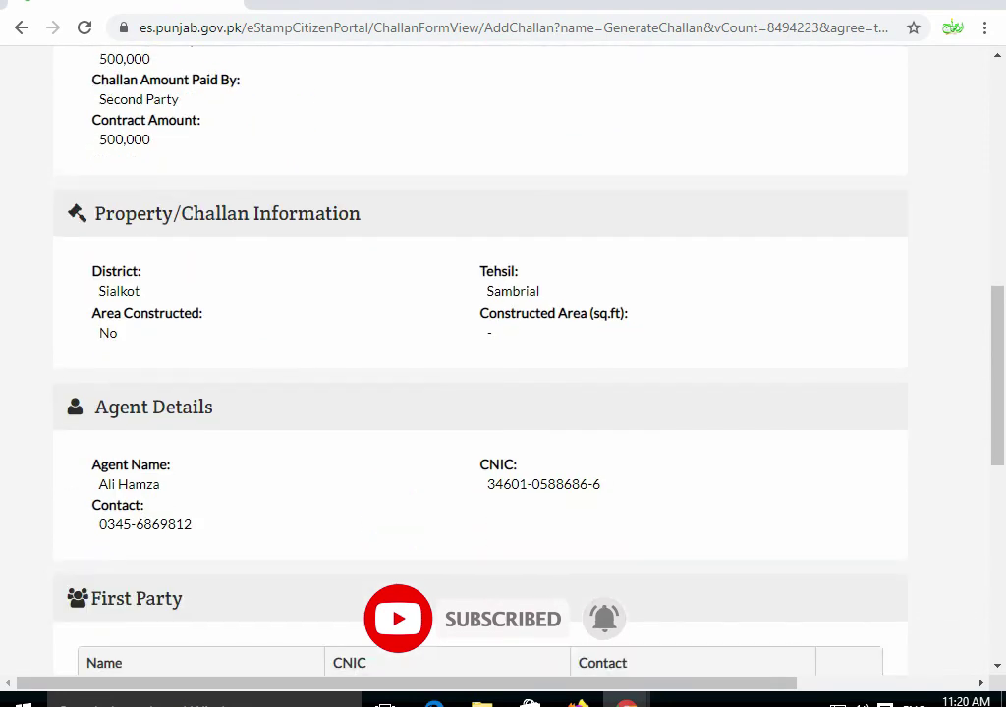
pyautogui.scroll(-1, 503, 354)
pyautogui.scroll(-1, 503, 353)
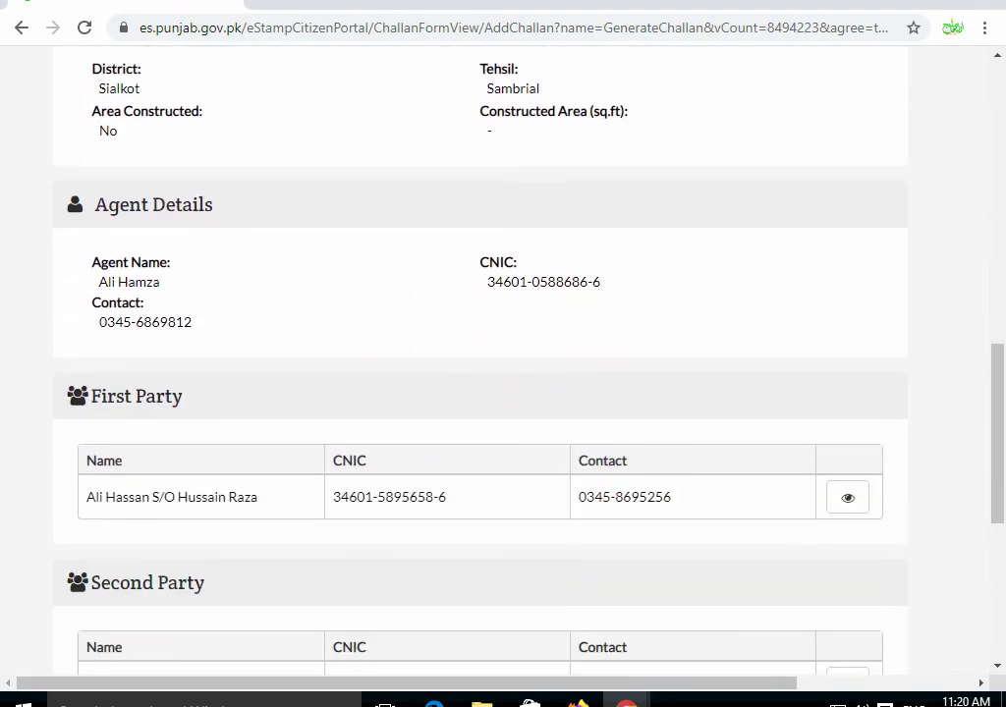
pyautogui.scroll(-2, 503, 354)
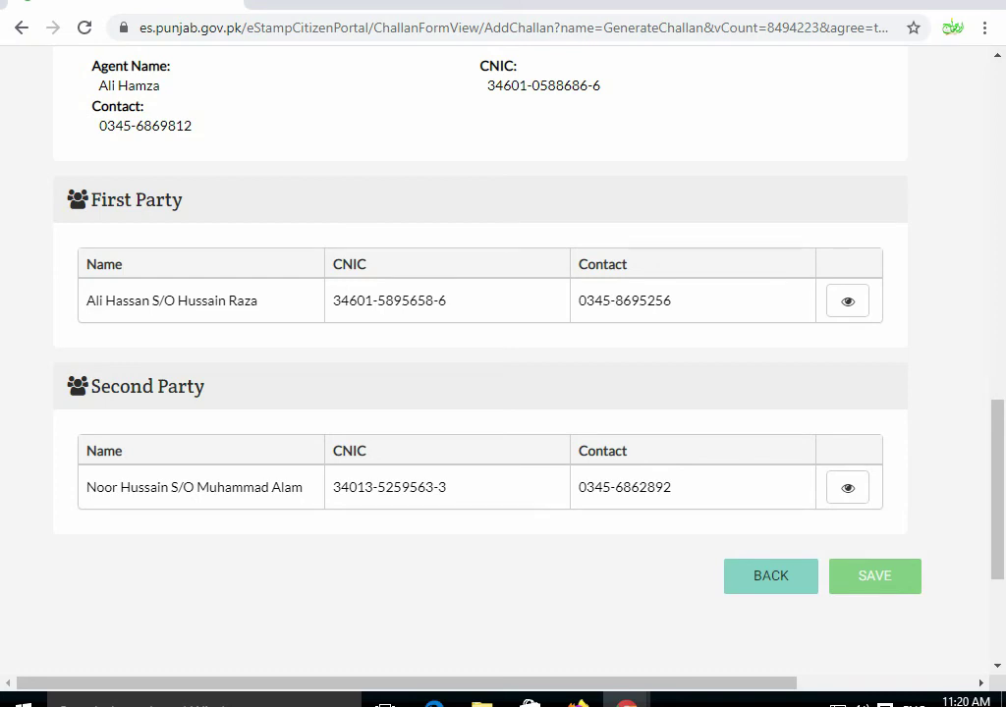
pyautogui.click(874, 575)
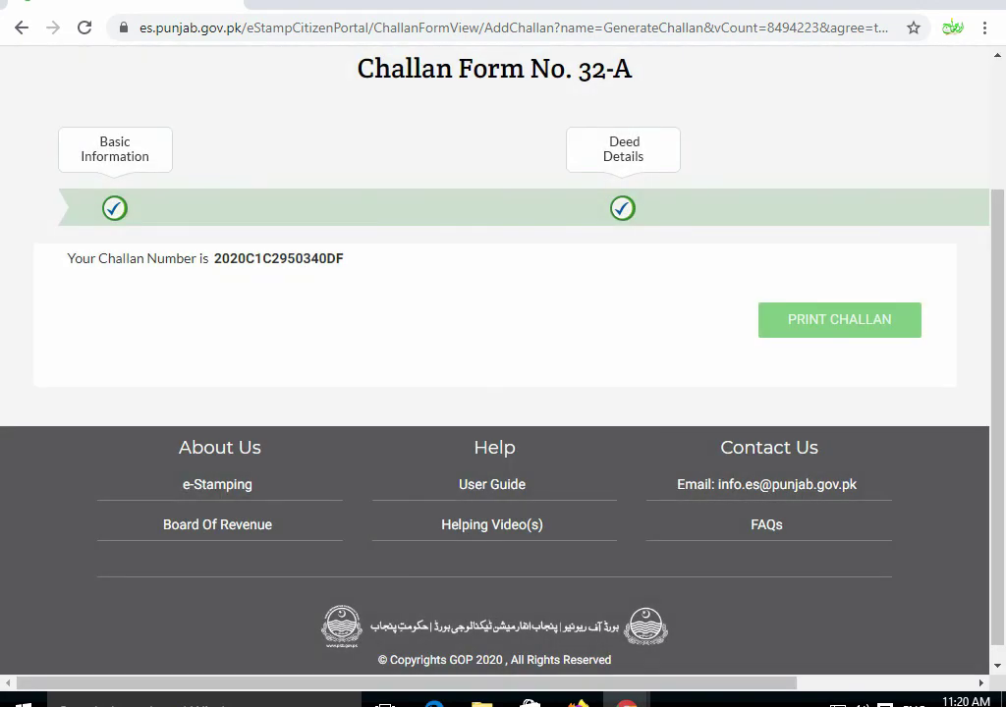
# - Display the generated challan's printable PDF, whose Treasury Copy shows Rs. 1,200 payable
pyautogui.moveTo(215, 259); pyautogui.dragTo(346, 258)
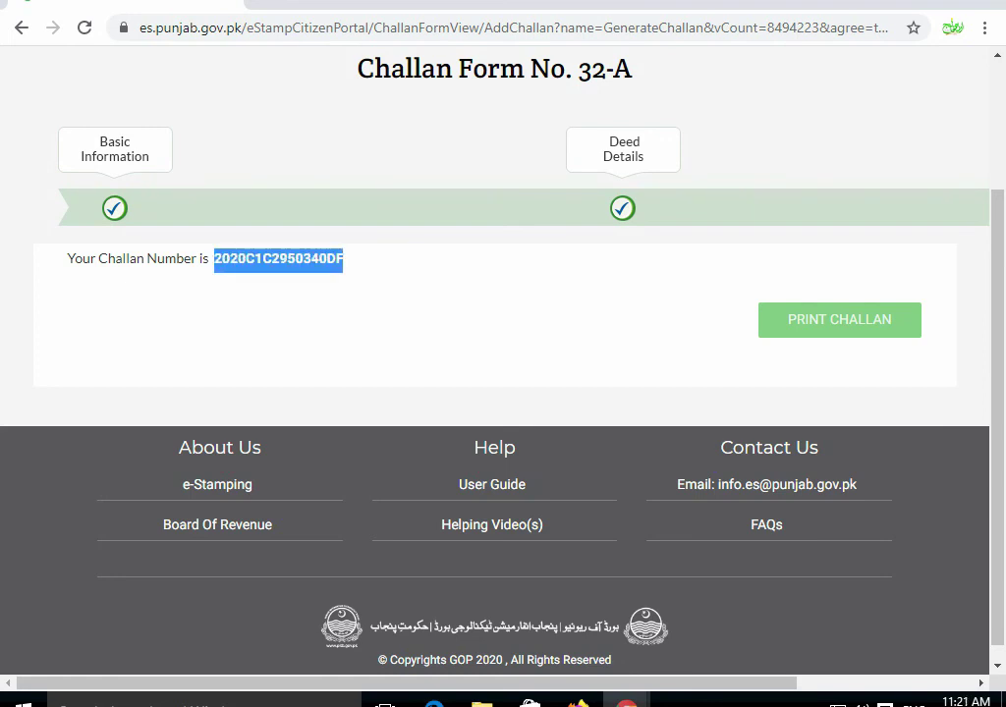
pyautogui.click(346, 259)
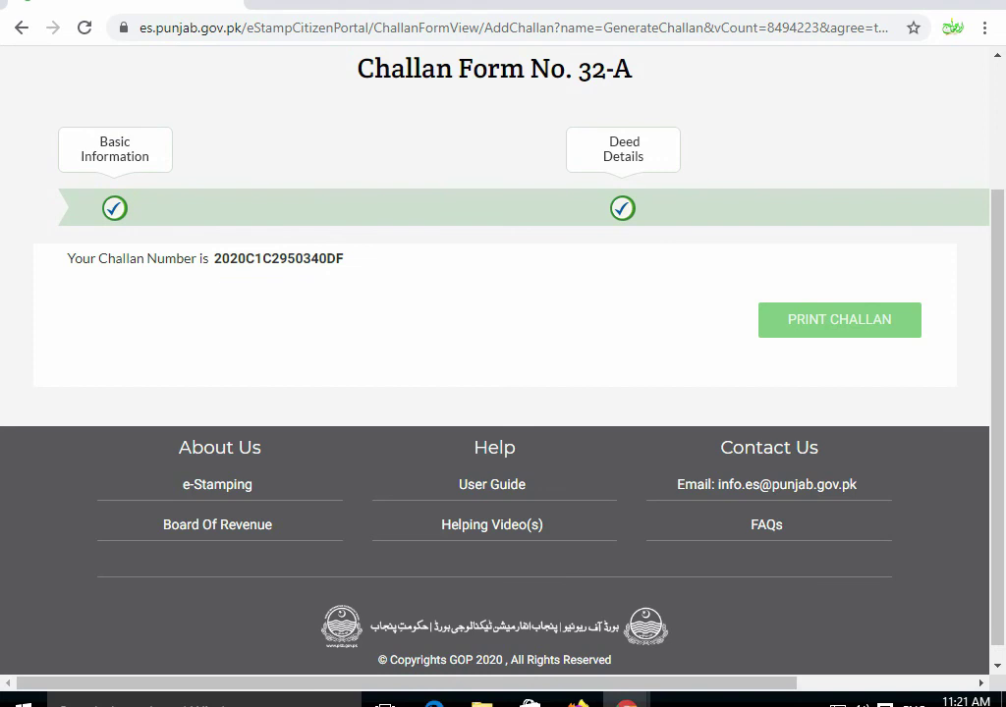
pyautogui.click(839, 320)
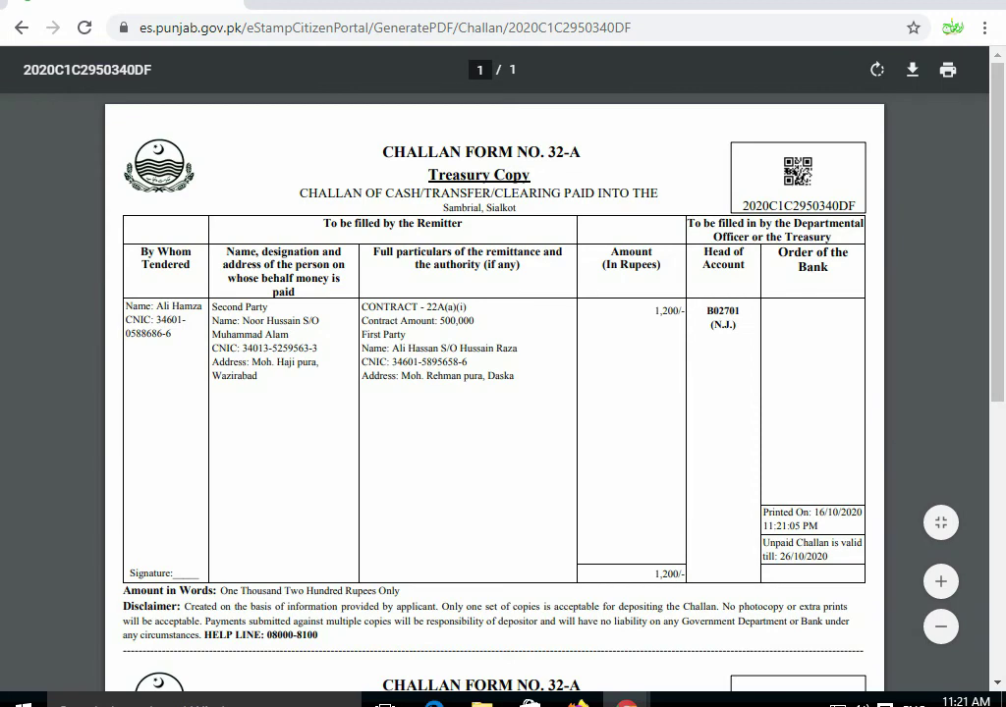
pyautogui.scroll(-2, 502, 393)
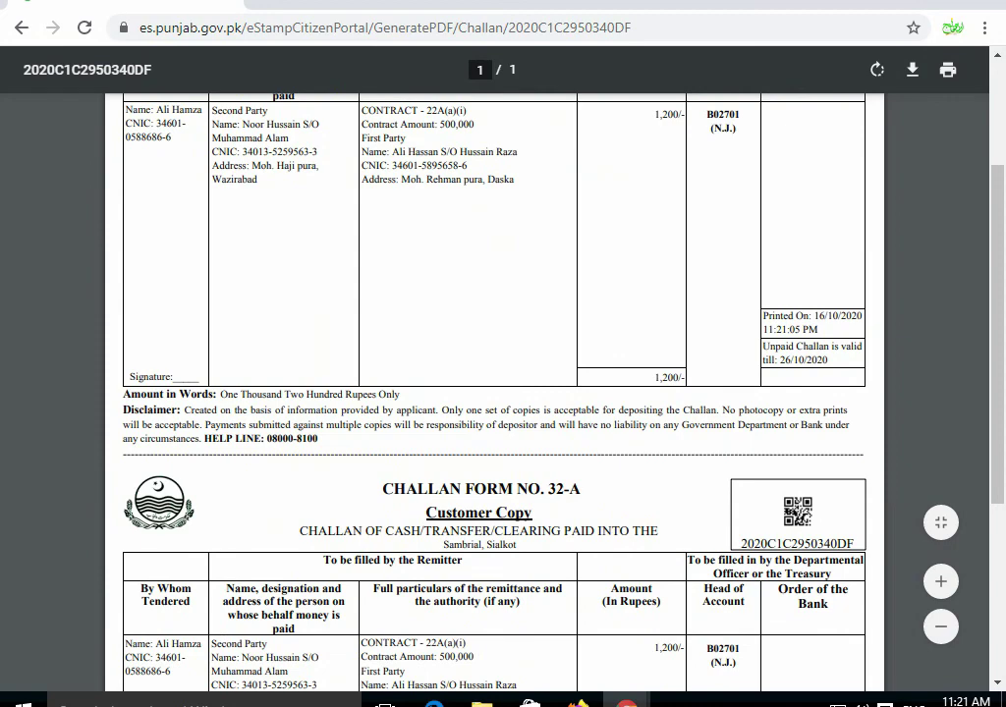
pyautogui.scroll(-2, 503, 393)
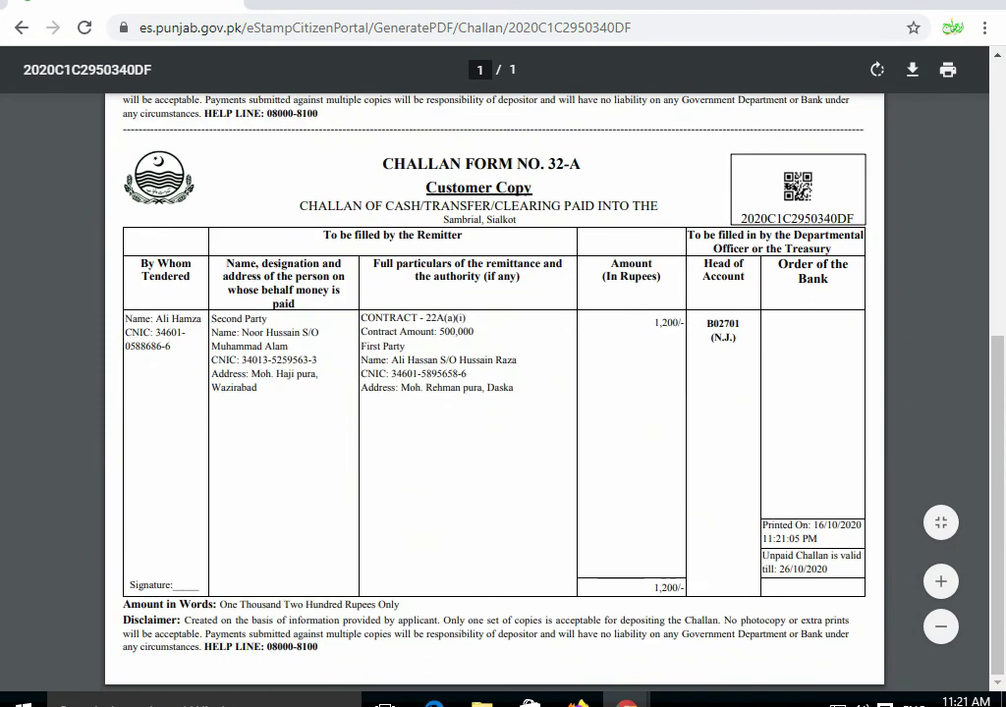
pyautogui.scroll(4, 503, 393)
pyautogui.scroll(-1, 494, 393)
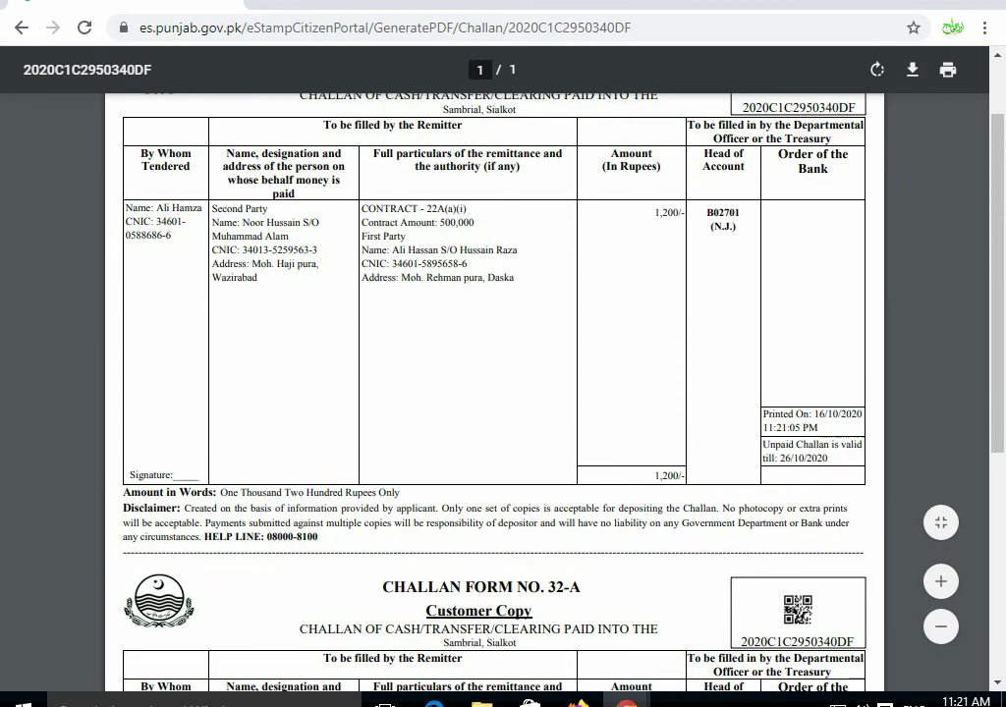
pyautogui.moveTo(129, 475); pyautogui.dragTo(157, 476)
pyautogui.scroll(-4, 494, 393)
pyautogui.moveTo(130, 586); pyautogui.dragTo(200, 585)
pyautogui.scroll(-2, 494, 393)
pyautogui.moveTo(304, 461); pyautogui.dragTo(344, 462)
pyautogui.scroll(-4, 494, 393)
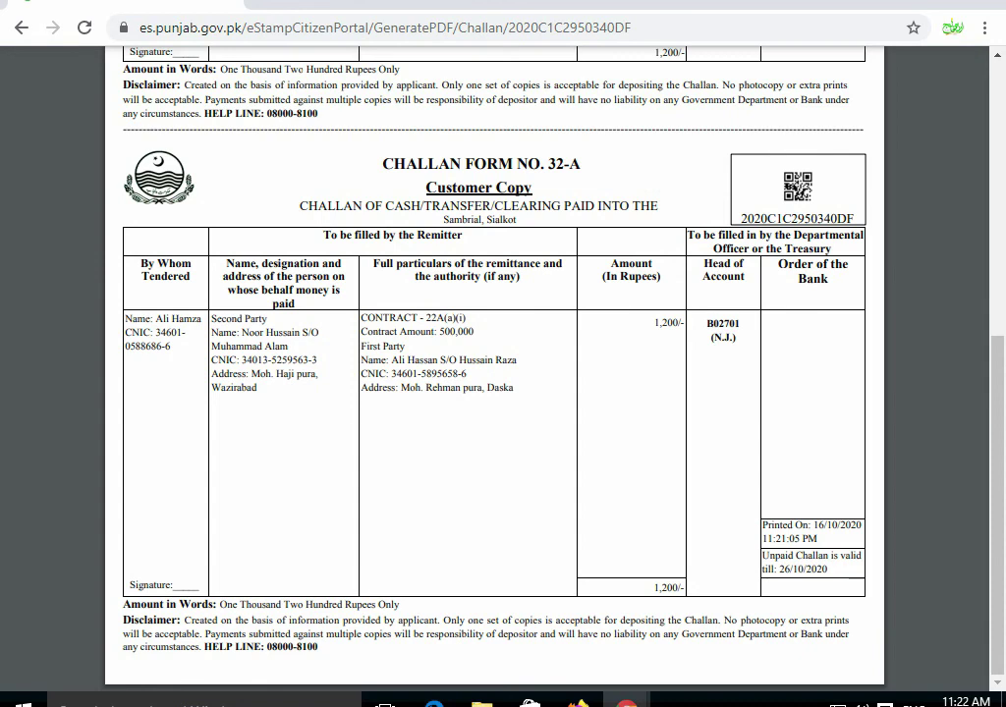
pyautogui.hotkey('ctrl', 'a')
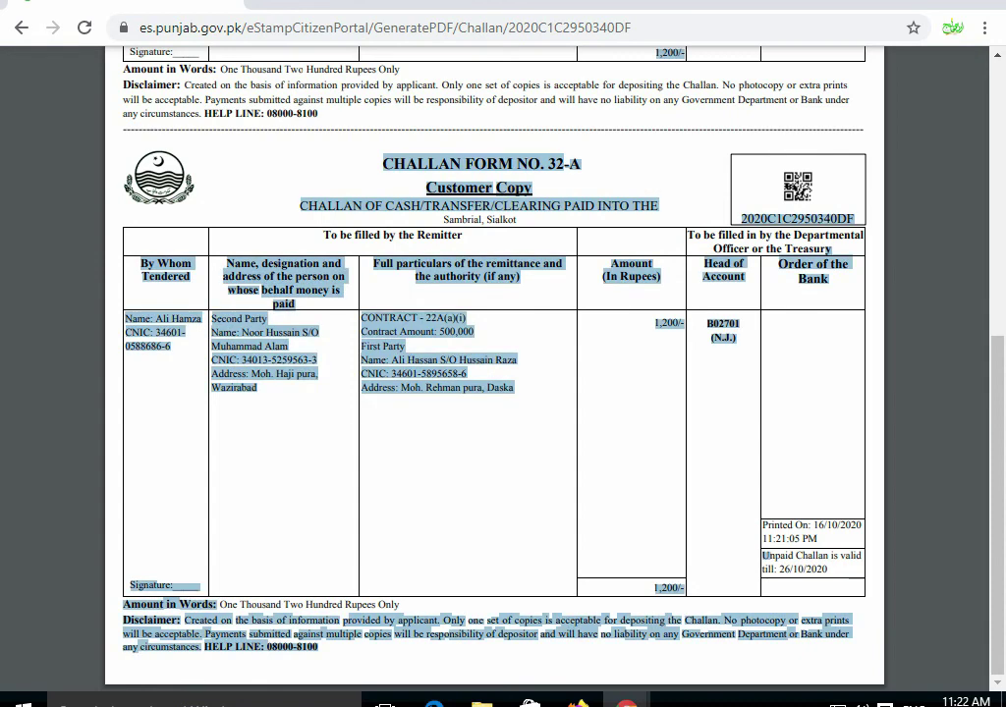
pyautogui.press('Escape')
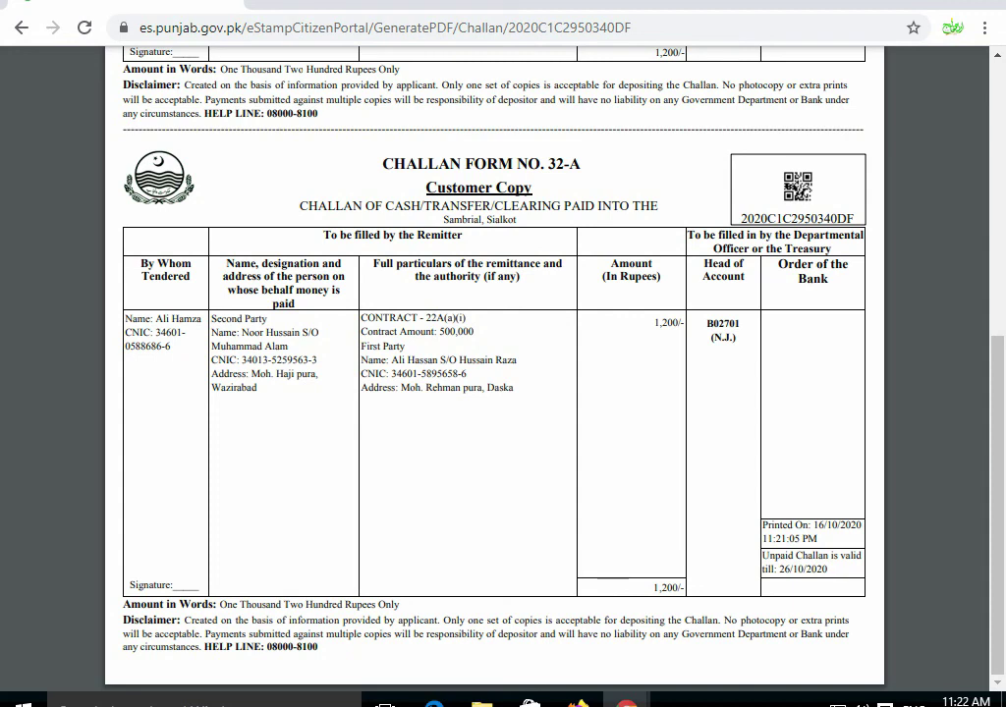